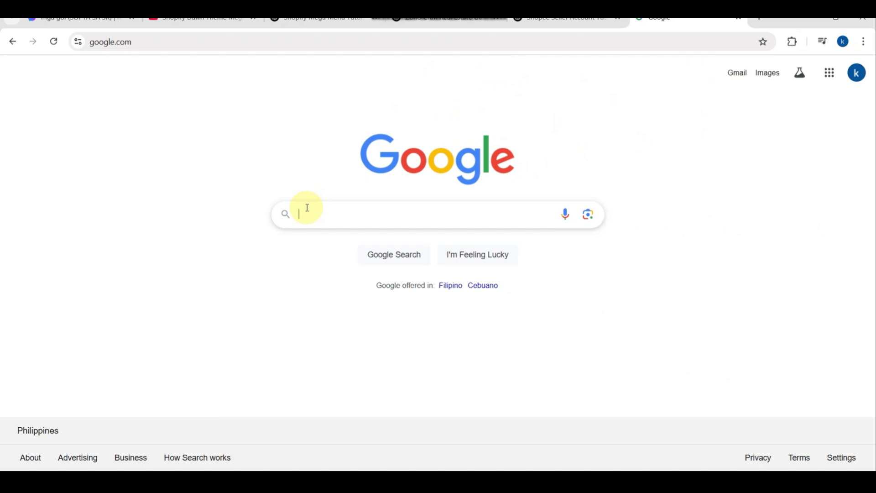
Step: Run a Google search for 'zoho crm' using the suggested query
text(zo)
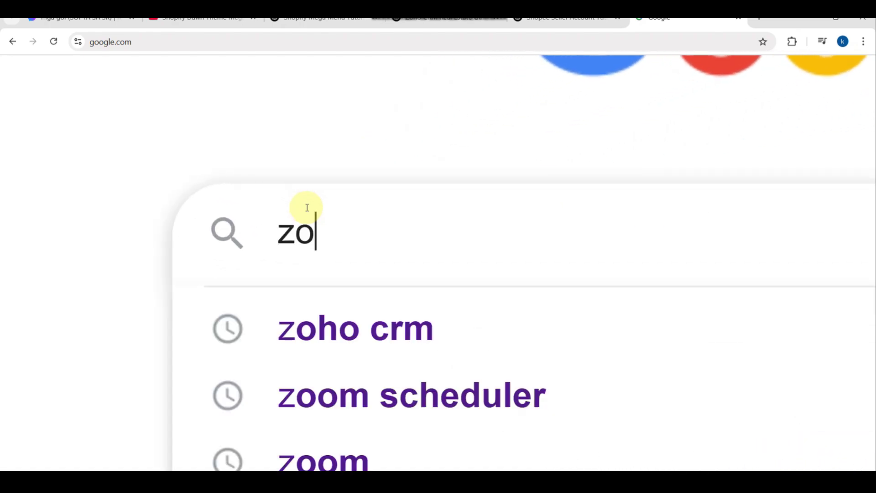
text(ho)
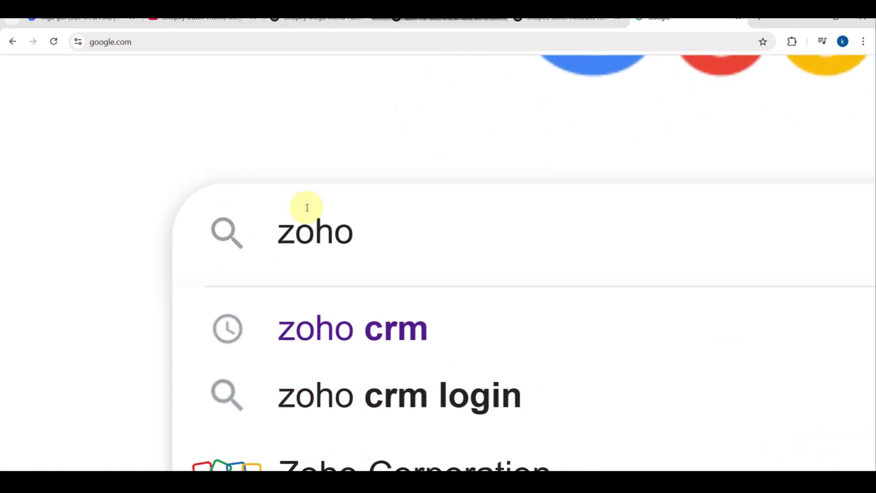
text( crm)
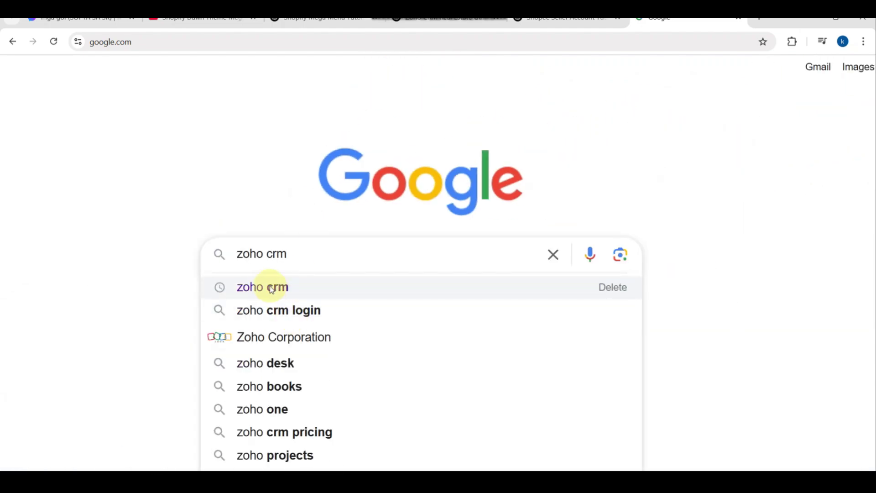
key(Escape)
key(Return)
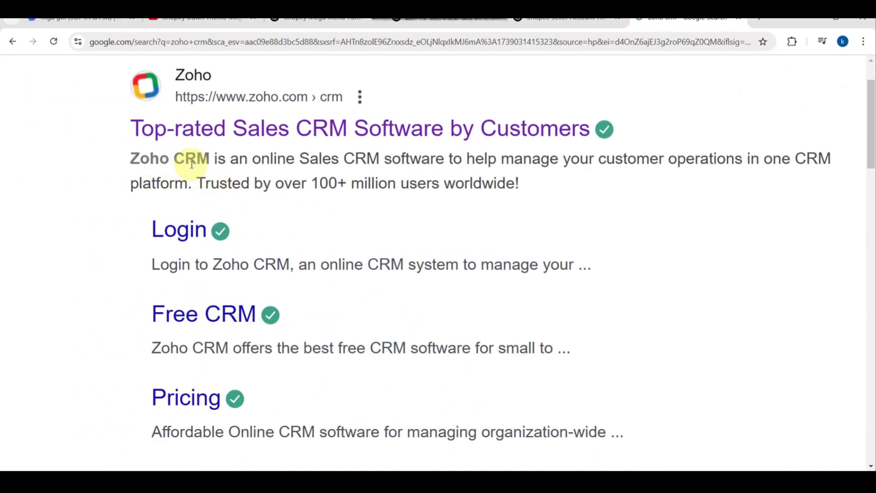
Step: Scroll down through the zoho.com/crm homepage sections and back up toward the top
scroll(269, 183, right, 2)
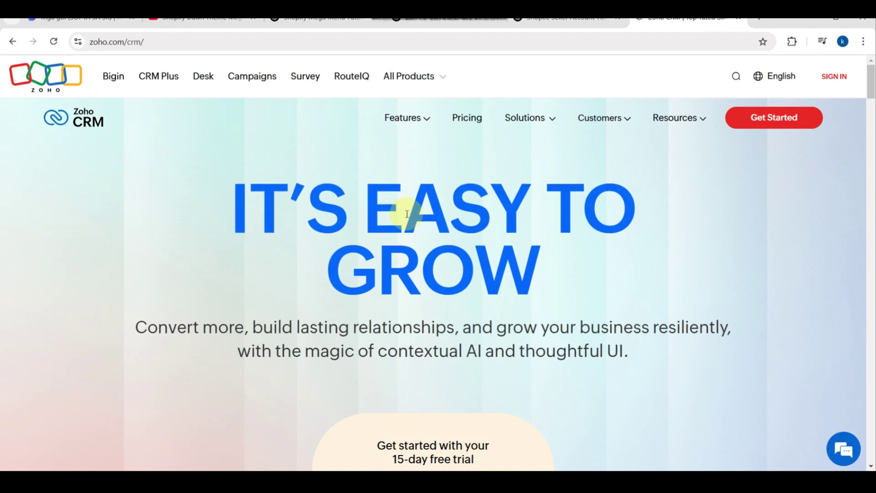
scroll(401, 211, down, 1)
scroll(407, 213, down, 4)
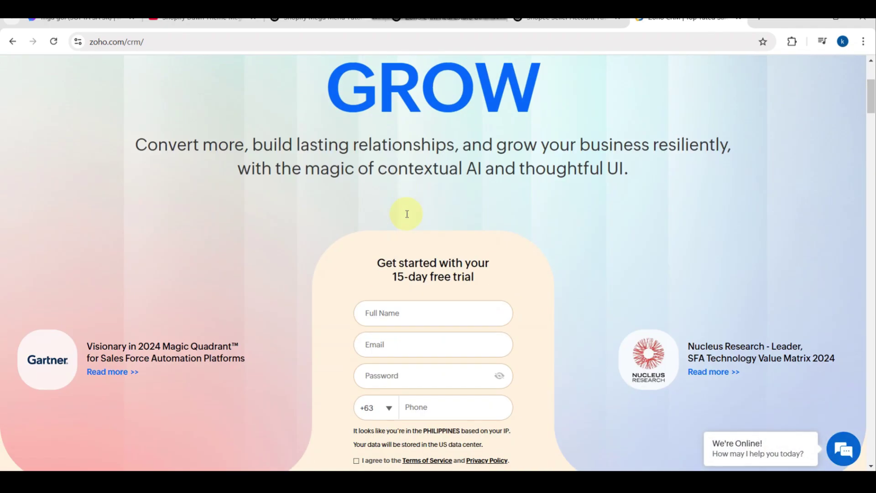
scroll(407, 217, down, 5)
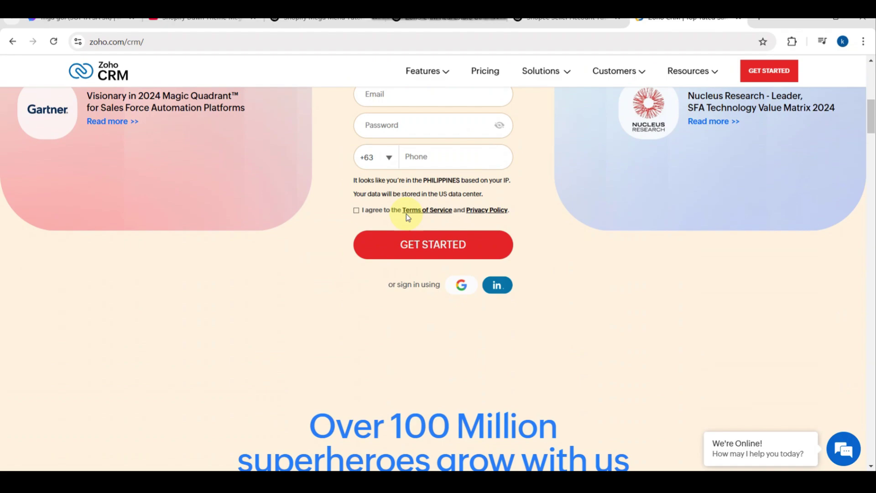
scroll(408, 217, down, 3)
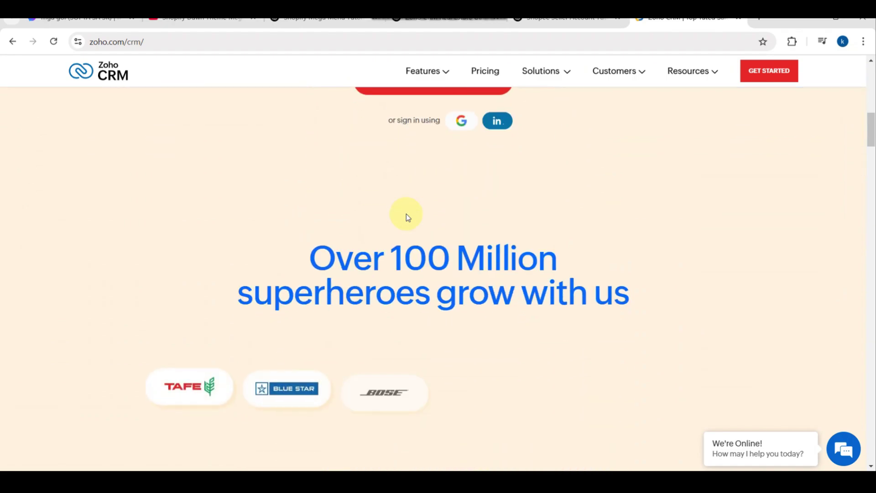
scroll(407, 213, down, 5)
scroll(406, 214, down, 3)
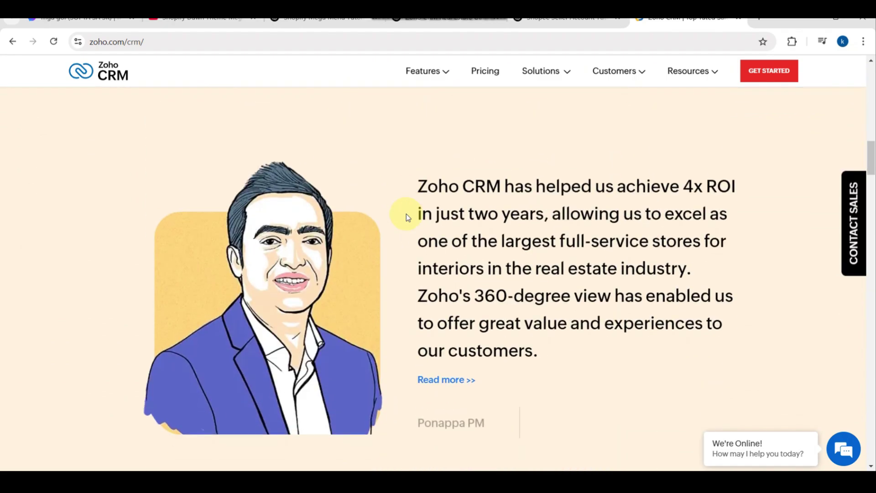
scroll(406, 213, down, 4)
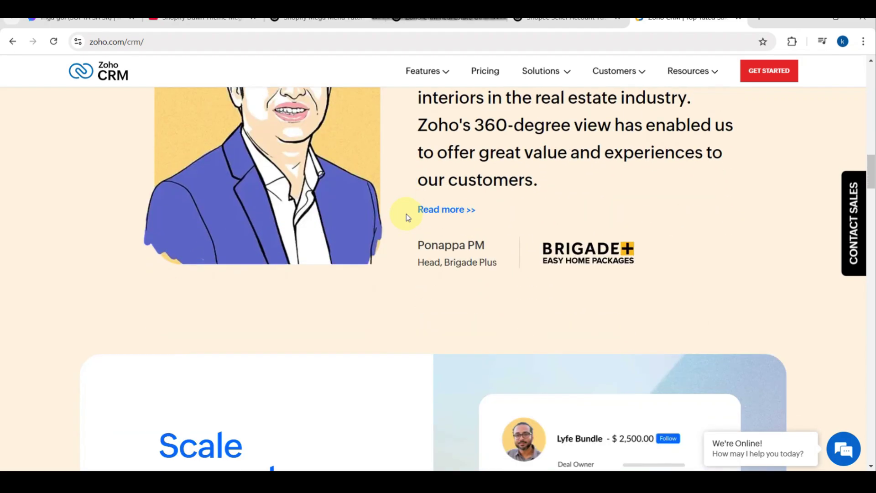
scroll(406, 214, down, 5)
scroll(407, 213, down, 9)
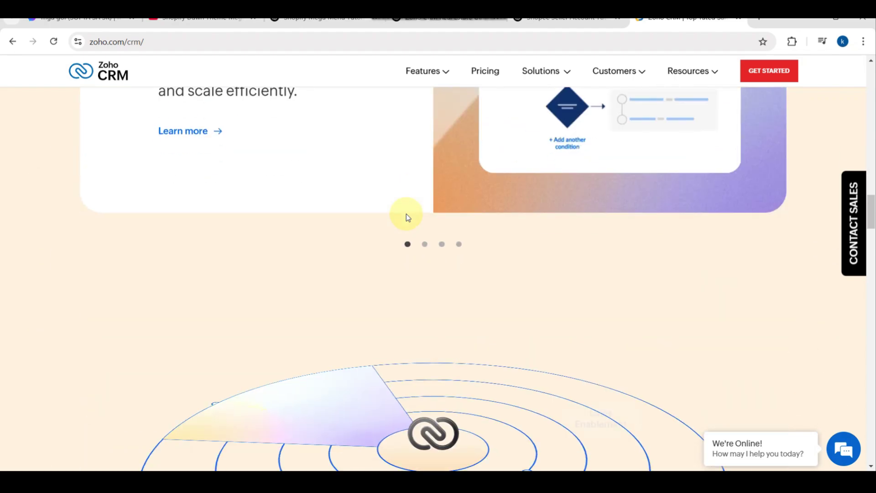
scroll(406, 214, down, 8)
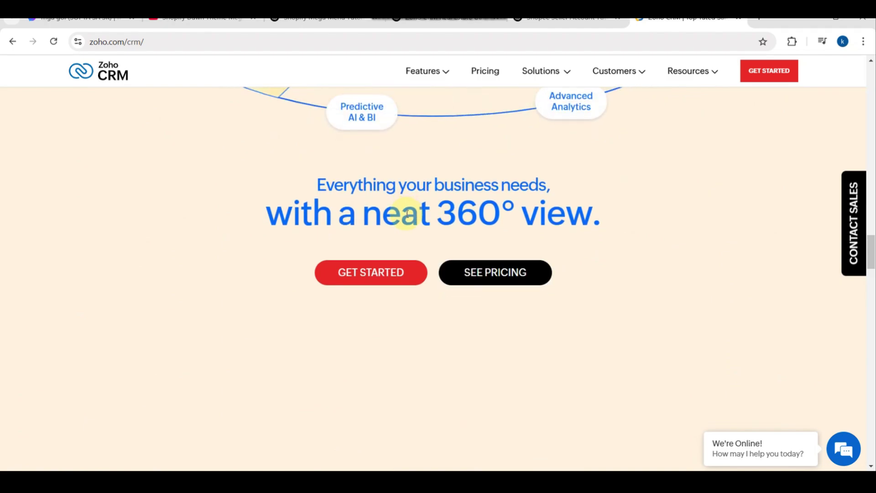
scroll(406, 214, down, 2)
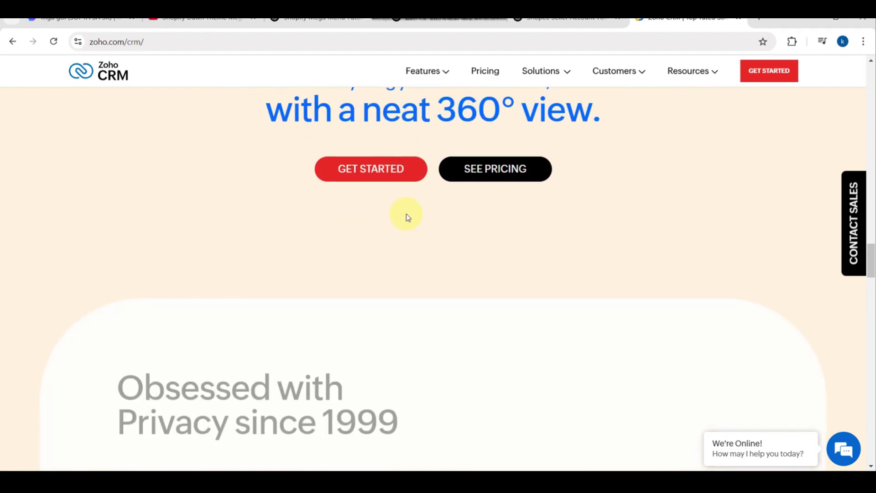
scroll(407, 213, down, 4)
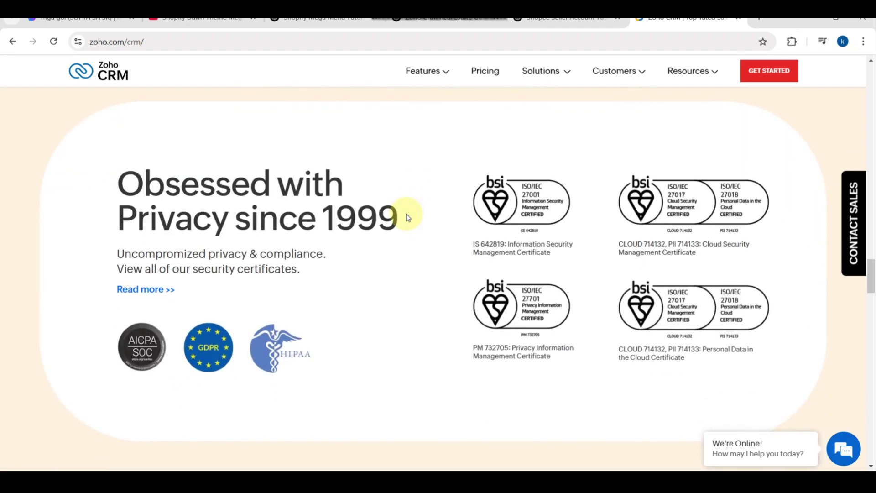
scroll(406, 214, up, 20)
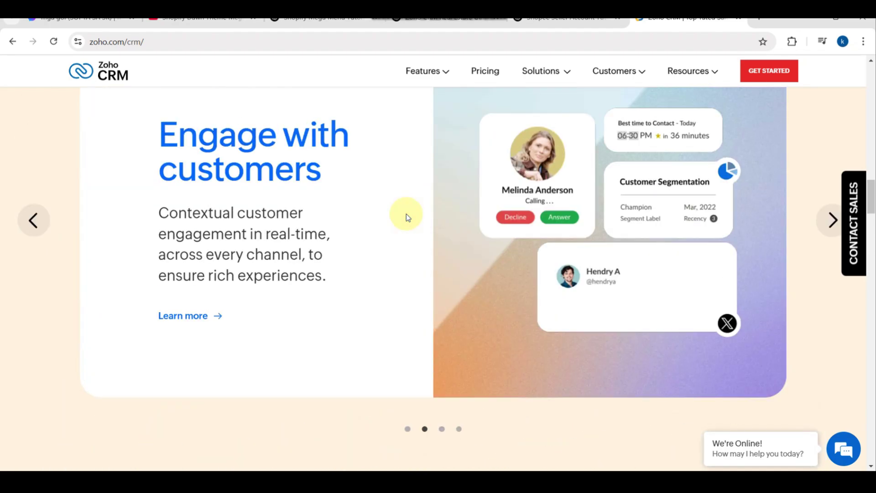
scroll(406, 214, up, 6)
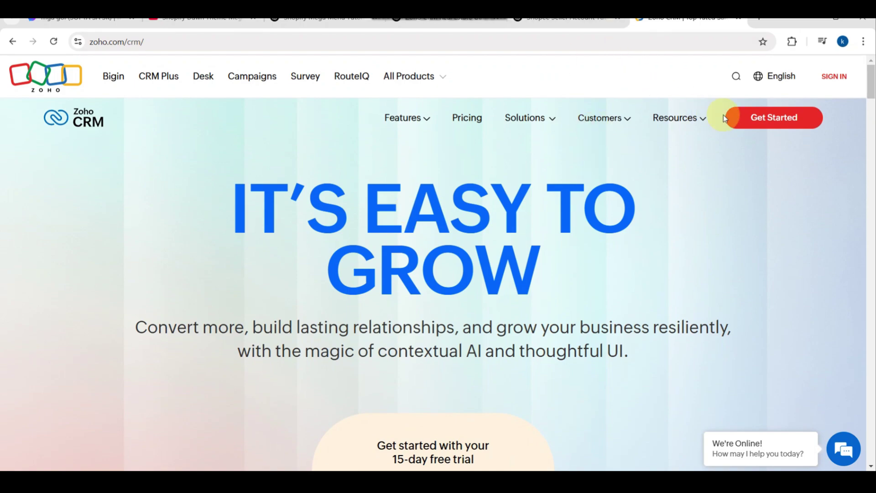
Step: Go to the Zoho CRM free-trial sign-up form from the homepage
scroll(763, 129, up, 3)
scroll(764, 130, up, 1)
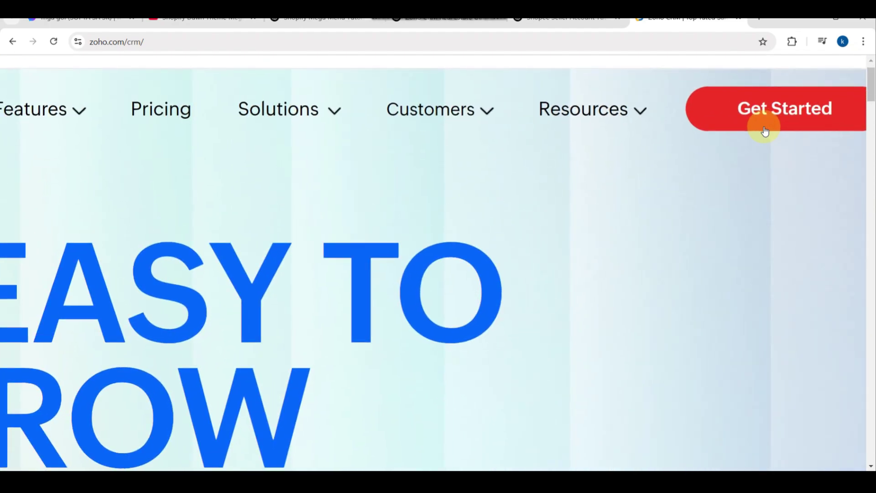
scroll(765, 131, right, 2)
scroll(764, 129, up, 1)
click(695, 130)
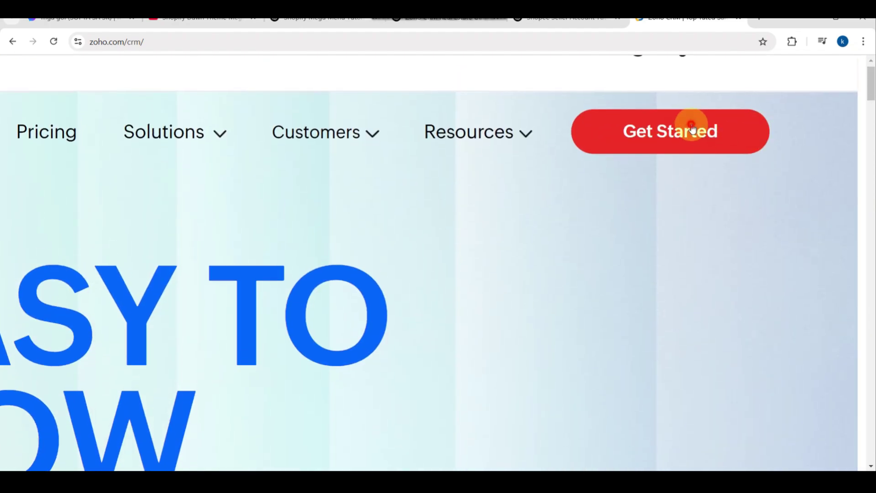
Step: Complete the trial sign-up and begin entering company name 'KAI compan' in the welcome form
scroll(691, 125, up, 2)
scroll(692, 124, down, 3)
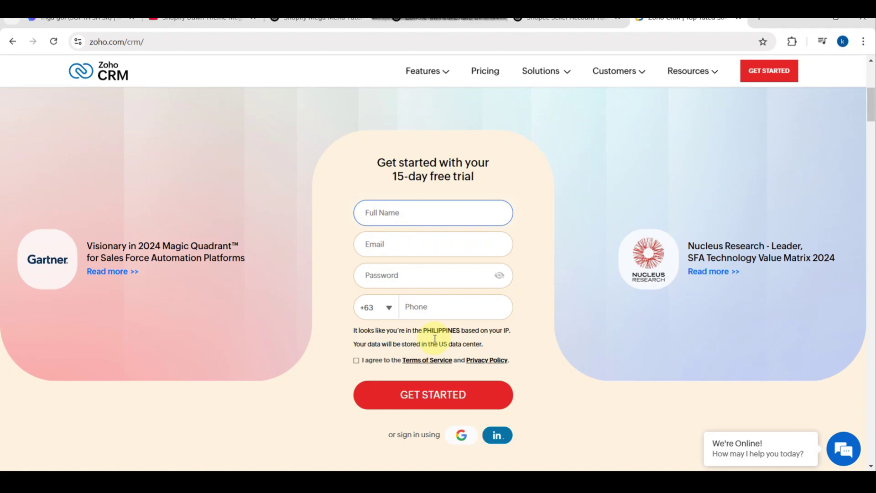
click(537, 292)
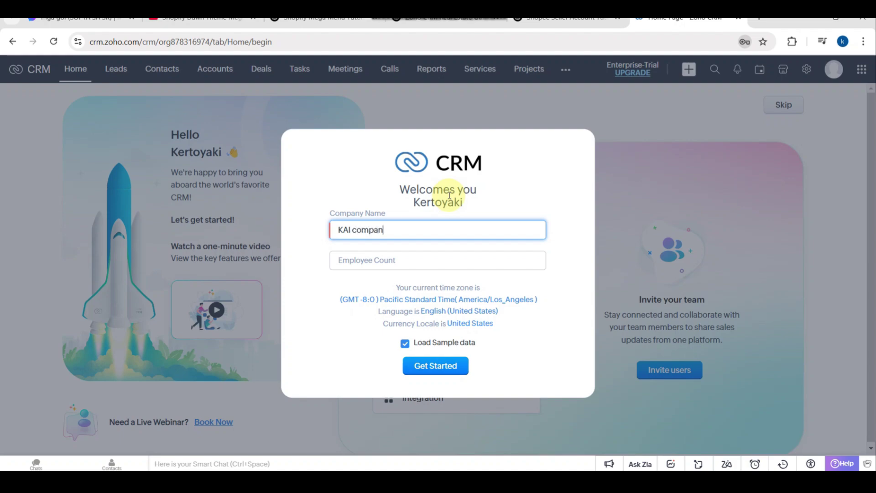
Step: Finish company 'KAI company' with 30 employees and sample data, then go to Setup
click(411, 256)
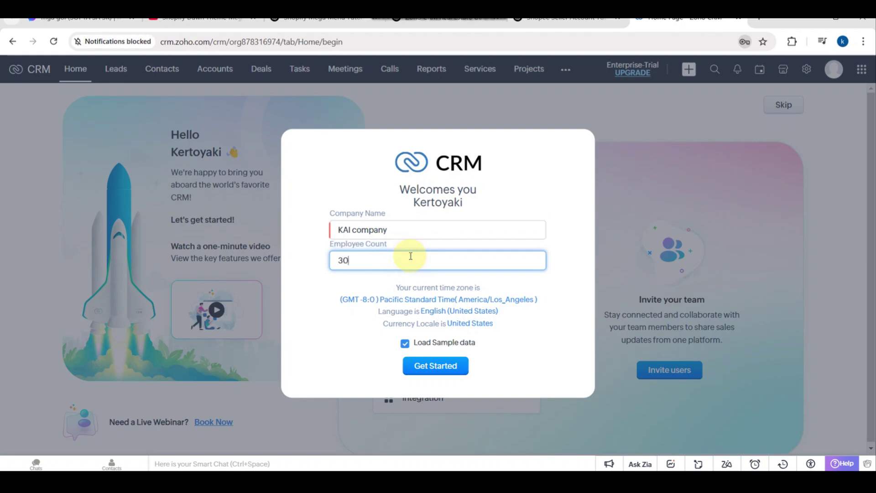
click(427, 366)
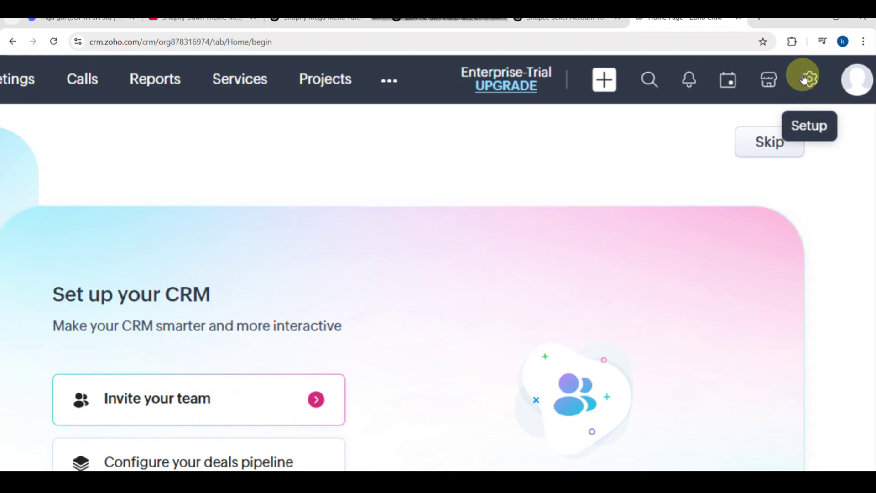
click(804, 79)
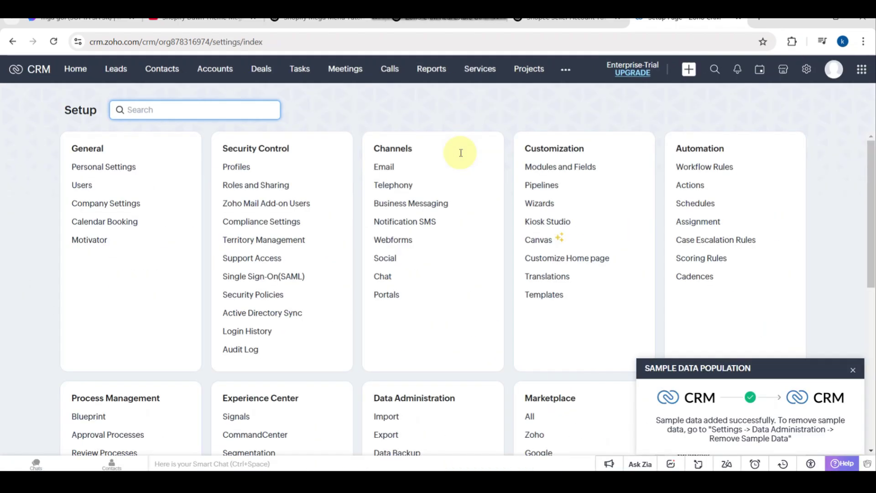
Step: Find Modules via a Setup search for 'modul' and start a New Module
click(158, 113)
text(module)
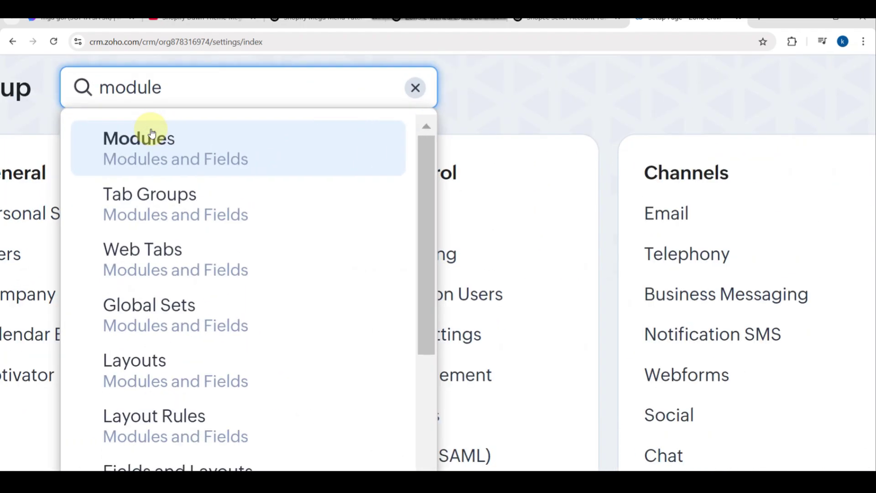
click(149, 149)
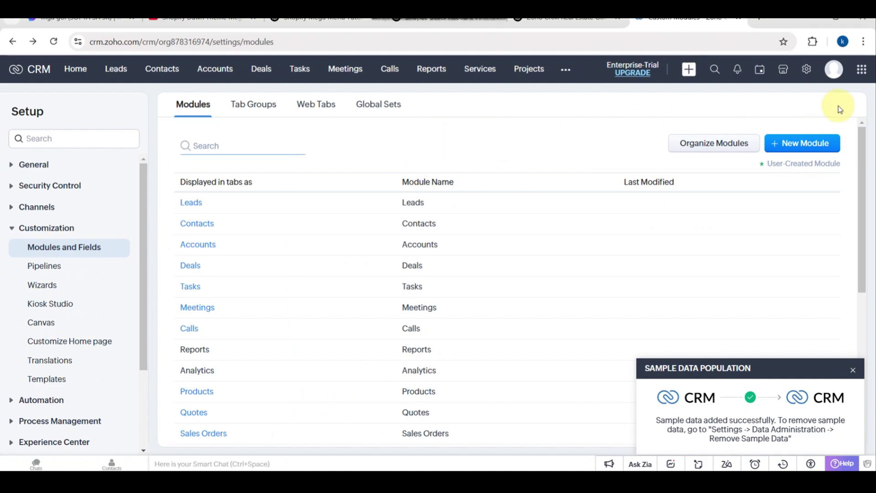
scroll(831, 111, up, 5)
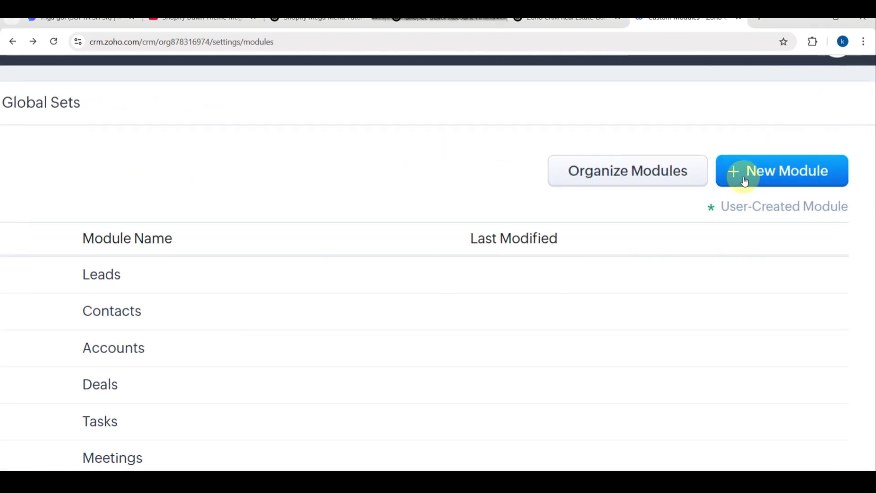
click(745, 181)
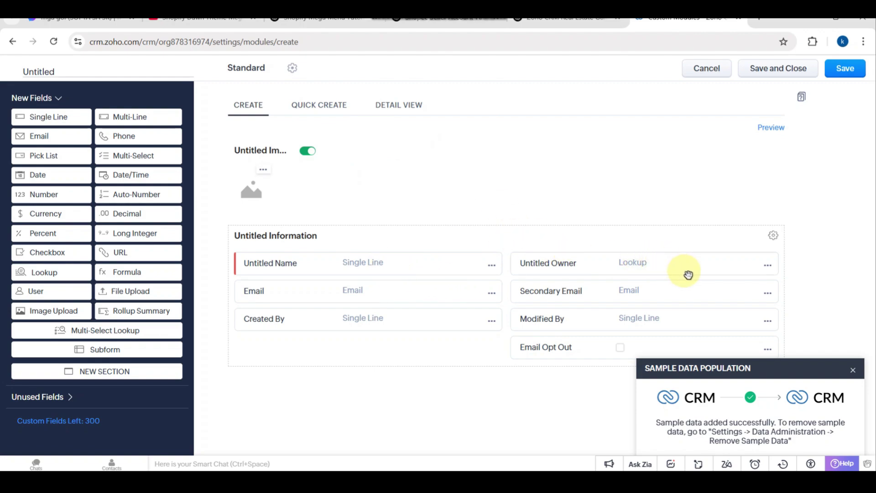
Step: Close the sample data popup, check the Untitled Name field options, and save the layout
click(852, 371)
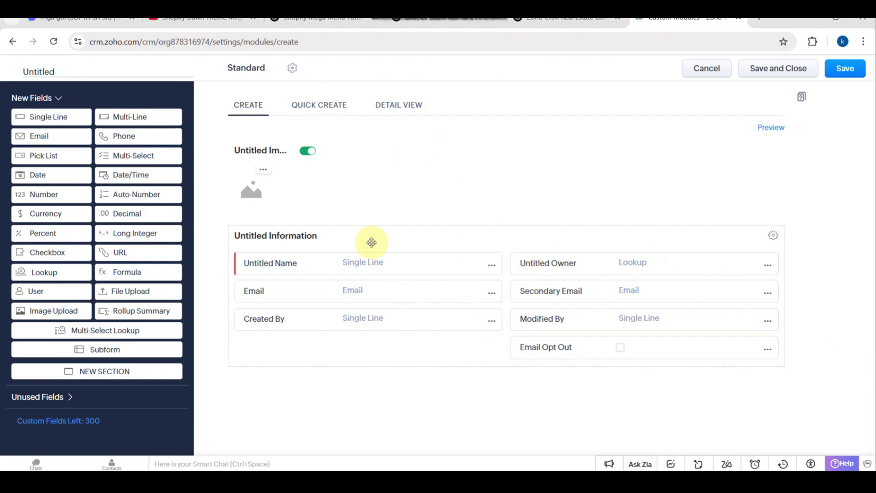
click(379, 265)
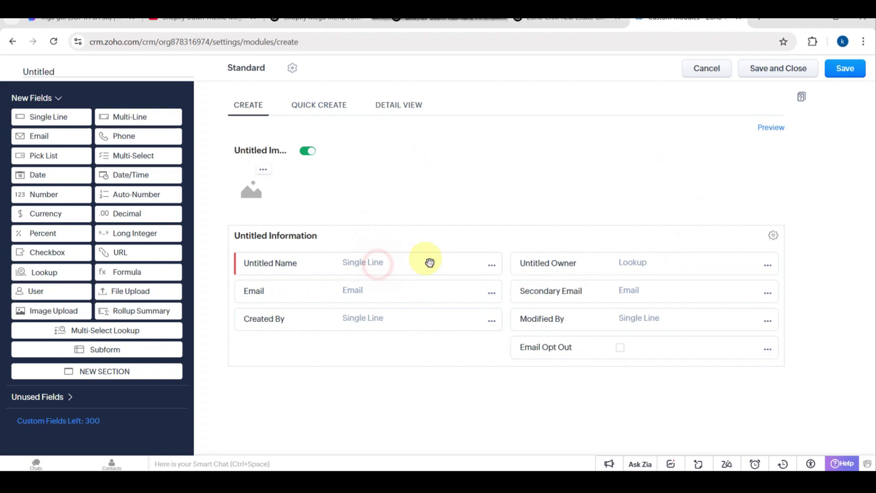
click(484, 266)
click(415, 268)
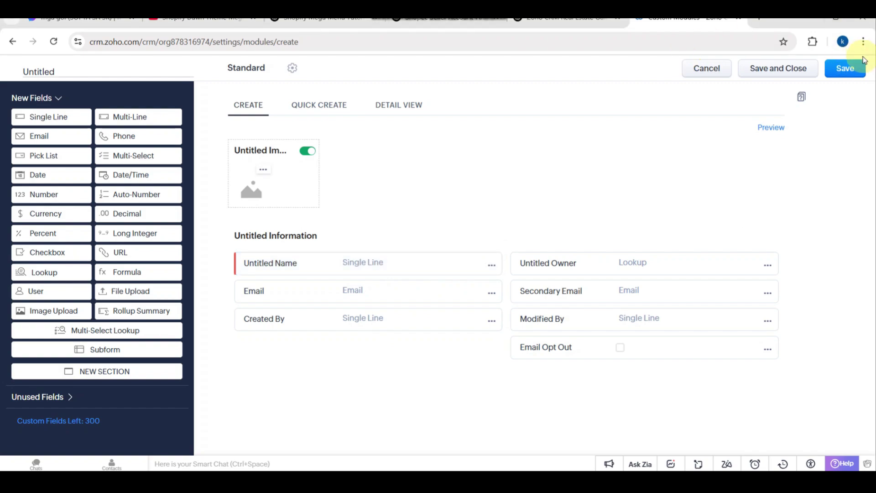
click(853, 71)
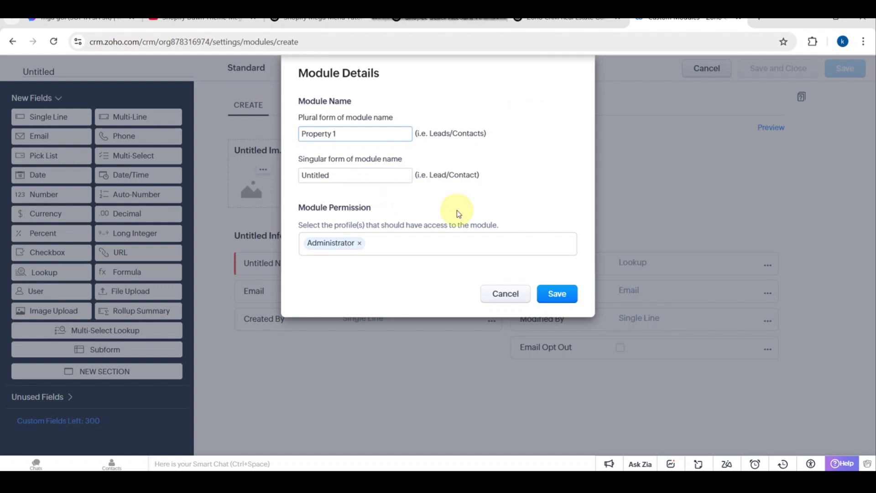
Step: Save the module with plural name 'Property 1'
click(557, 308)
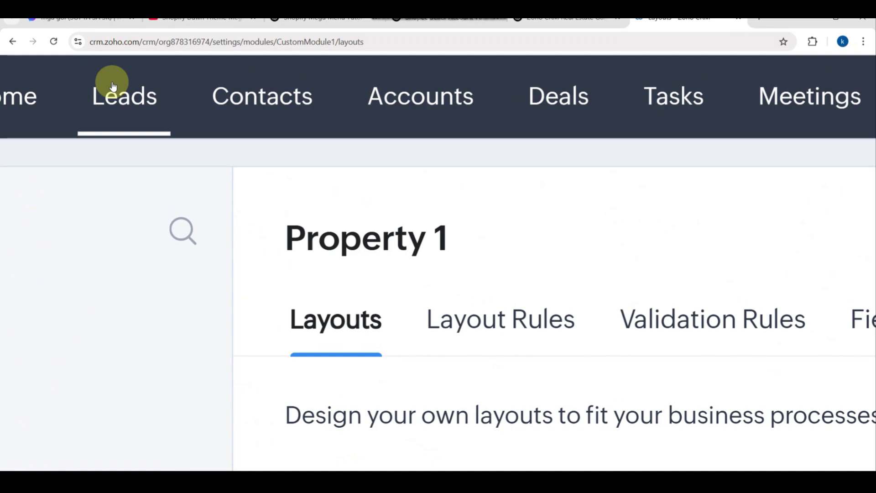
Step: Go to the Leads tab and scroll through the 10 sample lead records
click(119, 105)
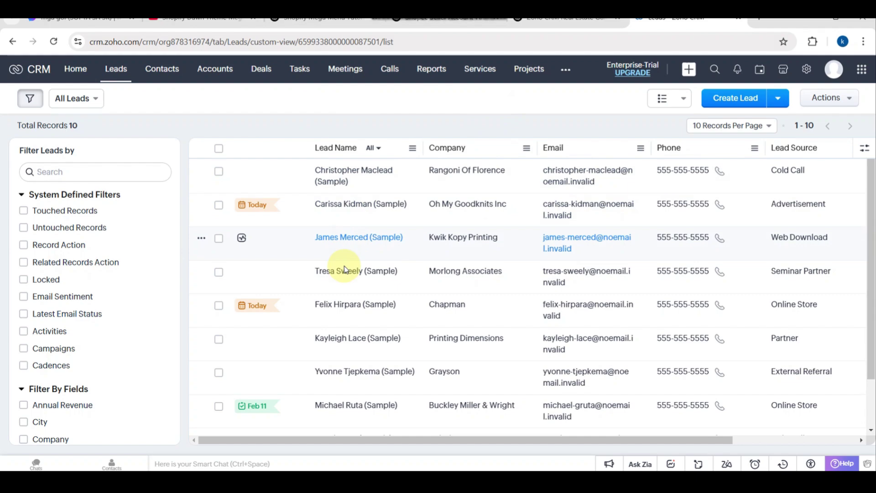
scroll(343, 301, down, 3)
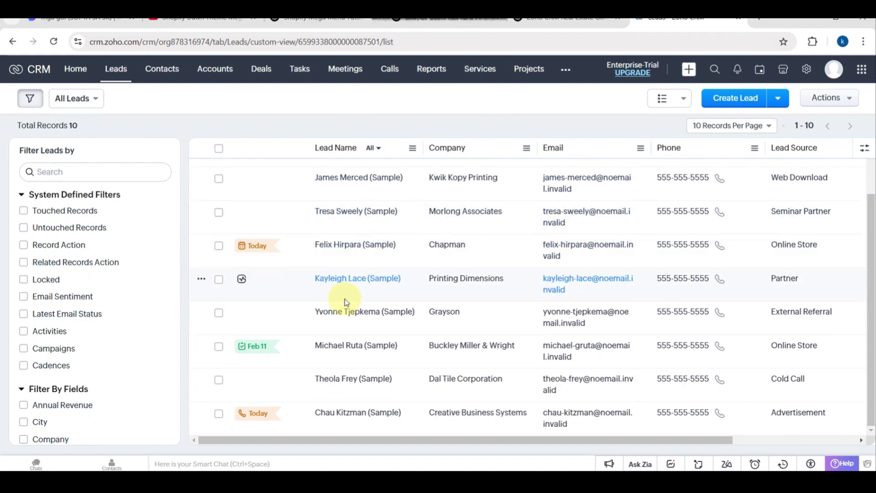
scroll(346, 302, up, 3)
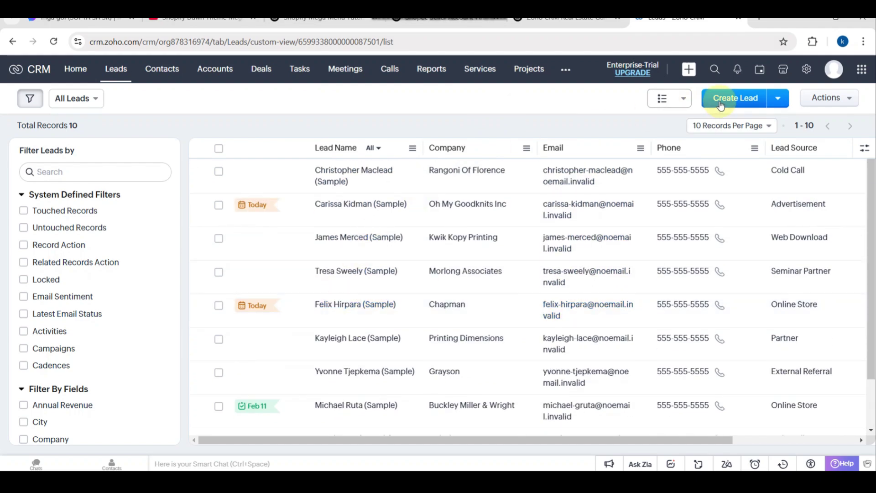
Step: Fill a new lead form: contact name, company ORGIN firm, email, mobile, annual revenue 4000; save
click(721, 103)
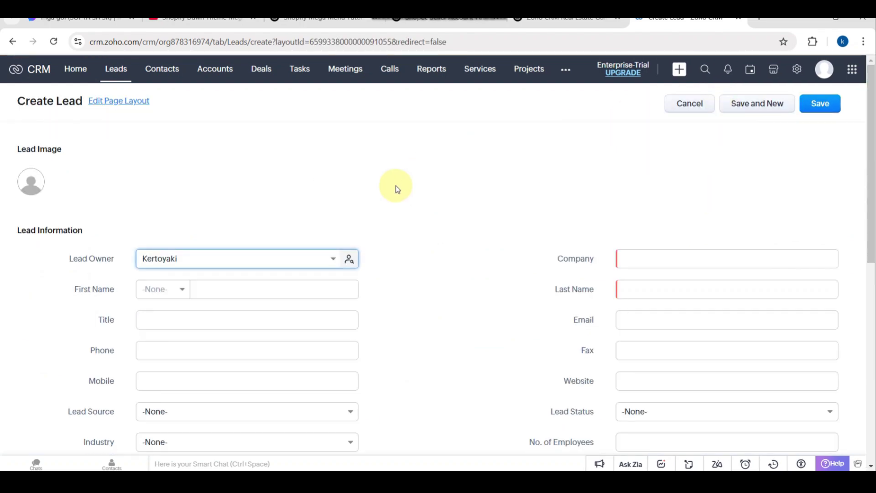
click(204, 291)
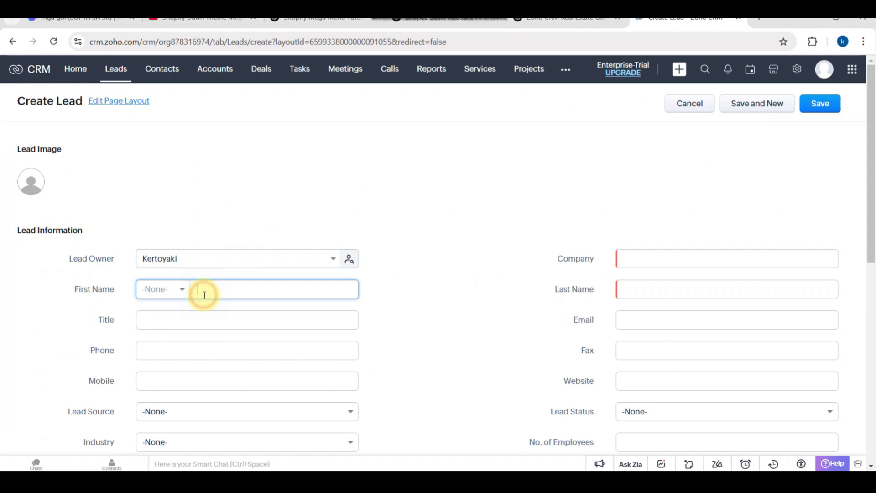
scroll(204, 295, down, 1)
scroll(203, 295, down, 2)
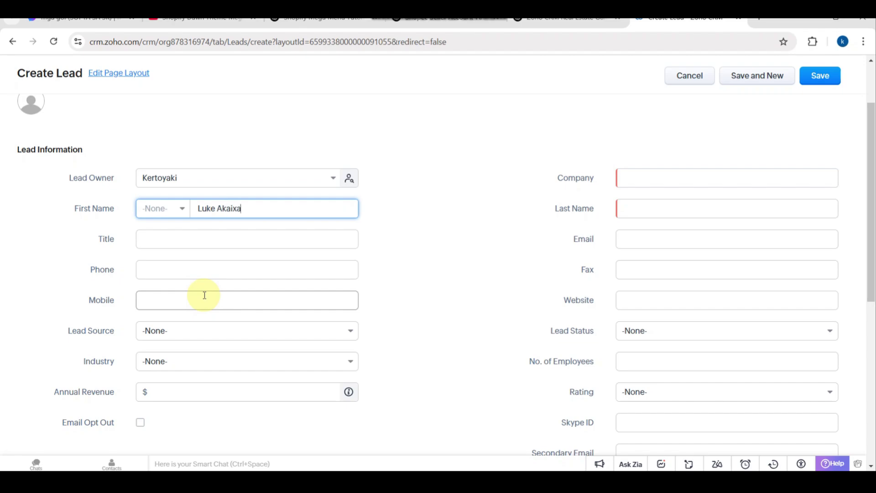
click(205, 295)
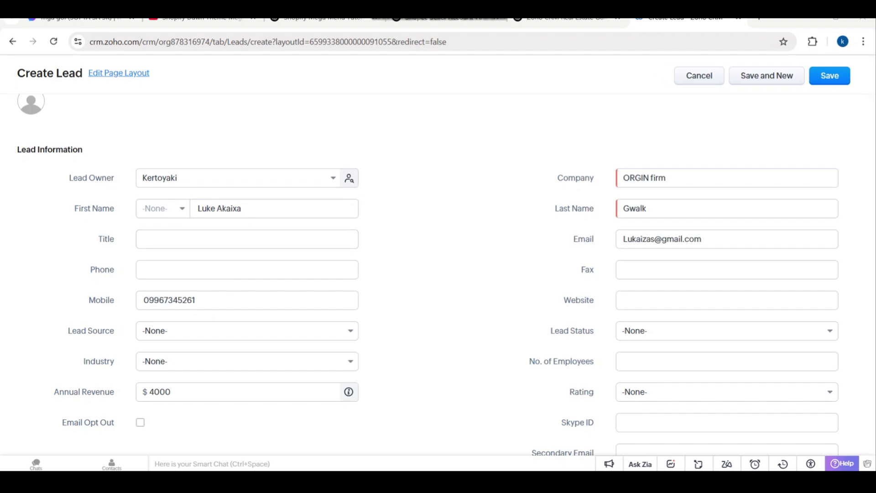
click(821, 75)
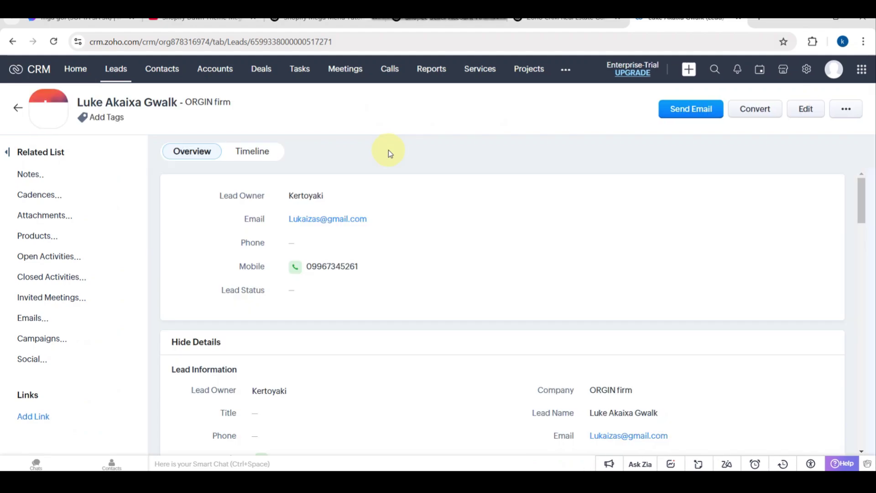
Step: Review the lead's details and Timeline showing Lead Created, then start converting it
scroll(300, 311, down, 3)
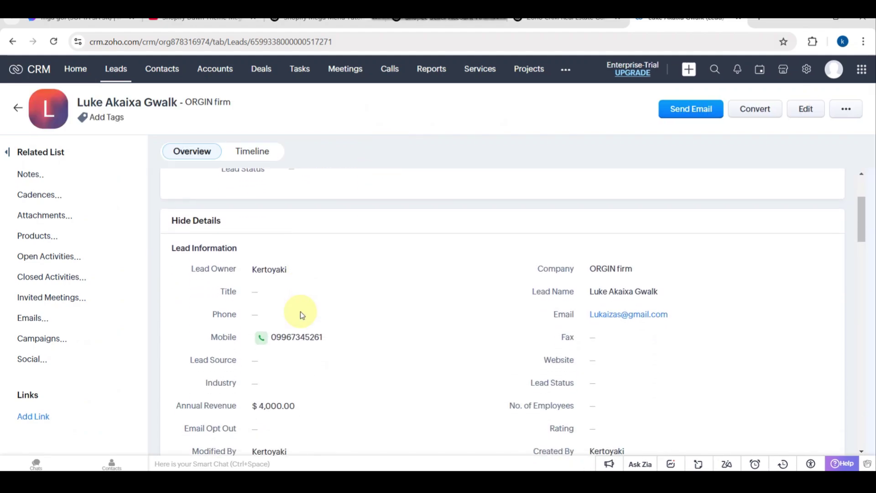
scroll(301, 315, down, 3)
scroll(301, 315, down, 4)
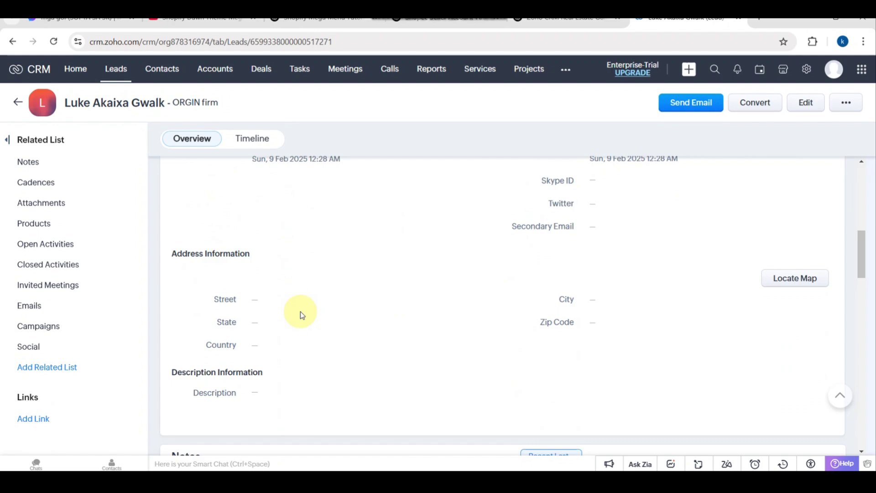
scroll(301, 314, down, 3)
scroll(368, 300, down, 4)
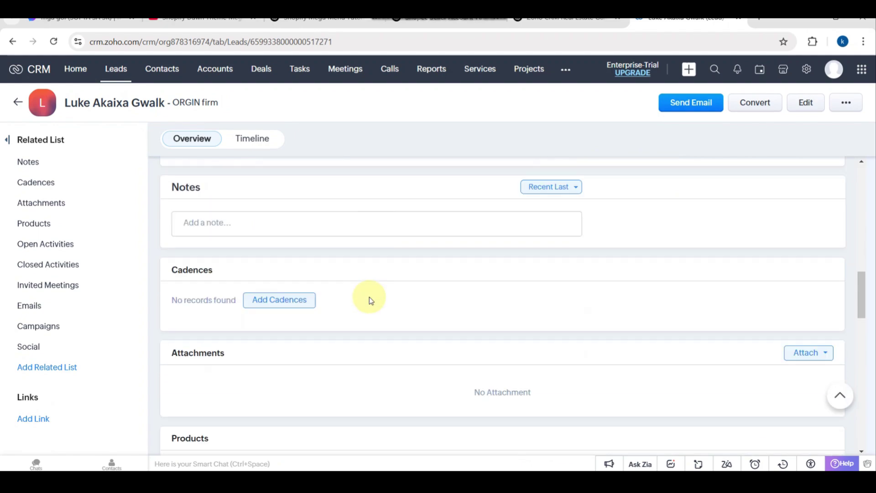
scroll(369, 299, up, 10)
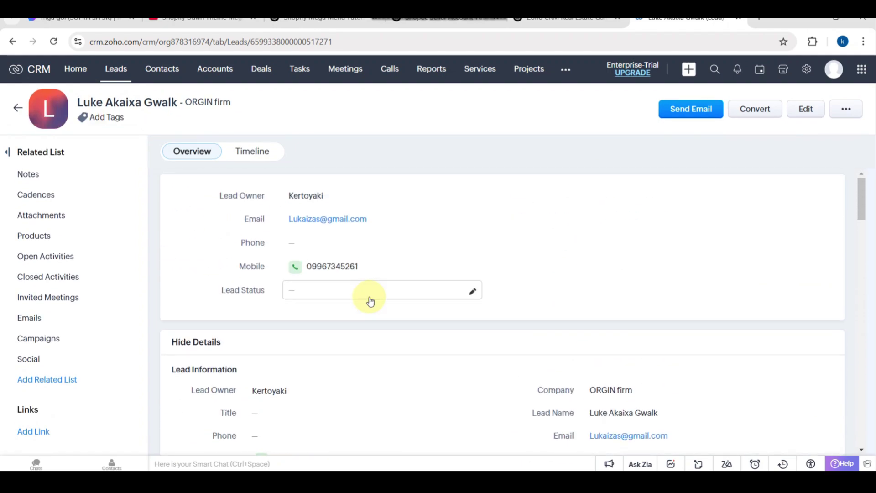
click(263, 153)
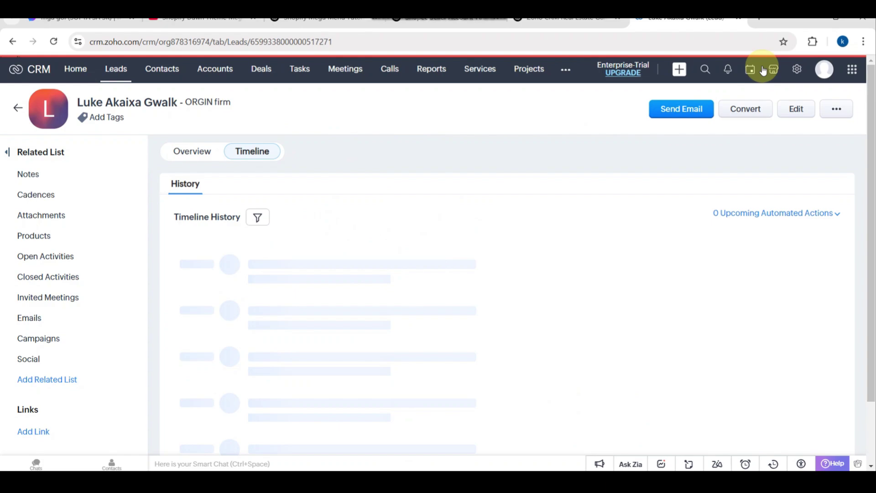
click(745, 108)
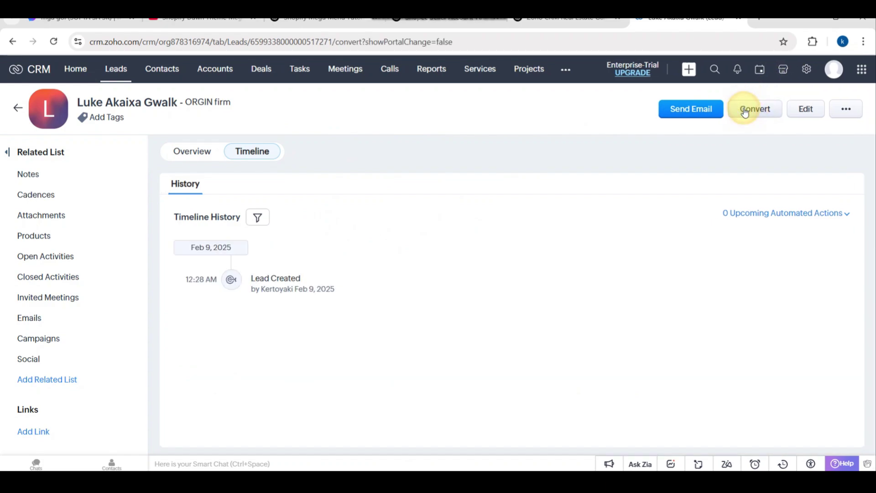
Step: Convert the ORGIN firm lead into a new account and contact, then return to Leads
scroll(745, 113, up, 5)
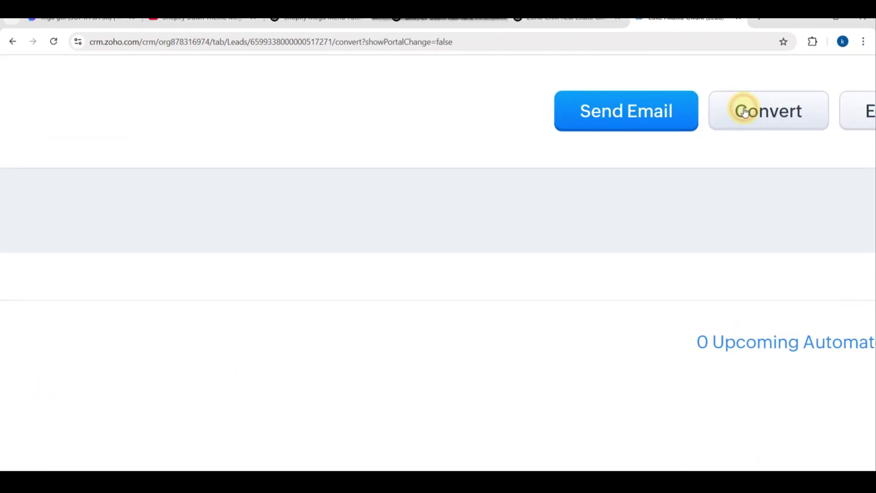
scroll(745, 112, down, 3)
scroll(745, 112, down, 3)
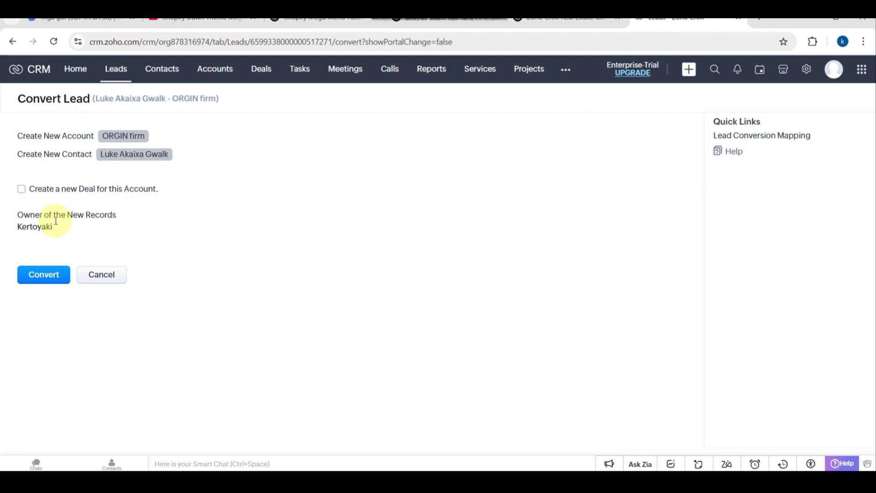
click(59, 278)
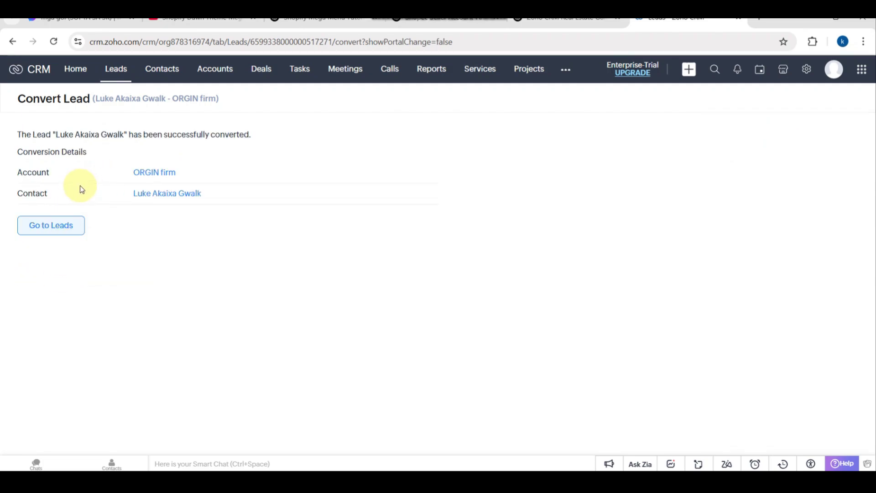
click(51, 227)
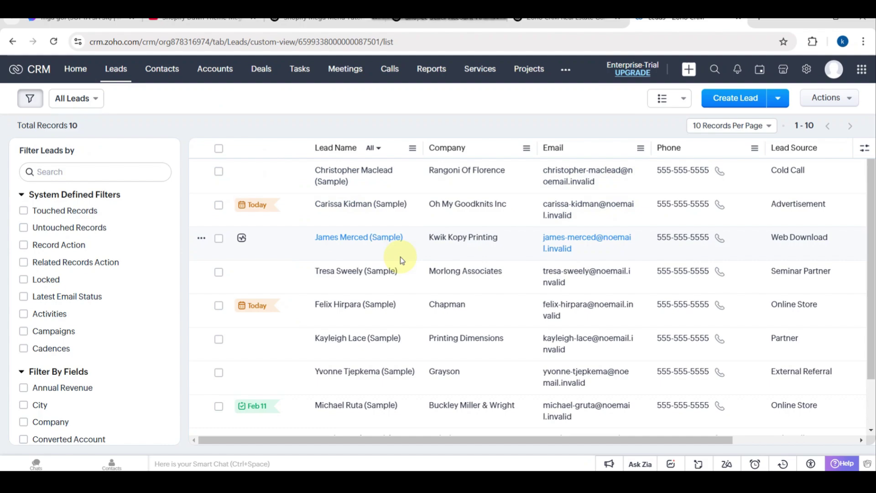
Step: Switch the Leads table display to Clip Text so each lead row fits one line
scroll(404, 325, down, 1)
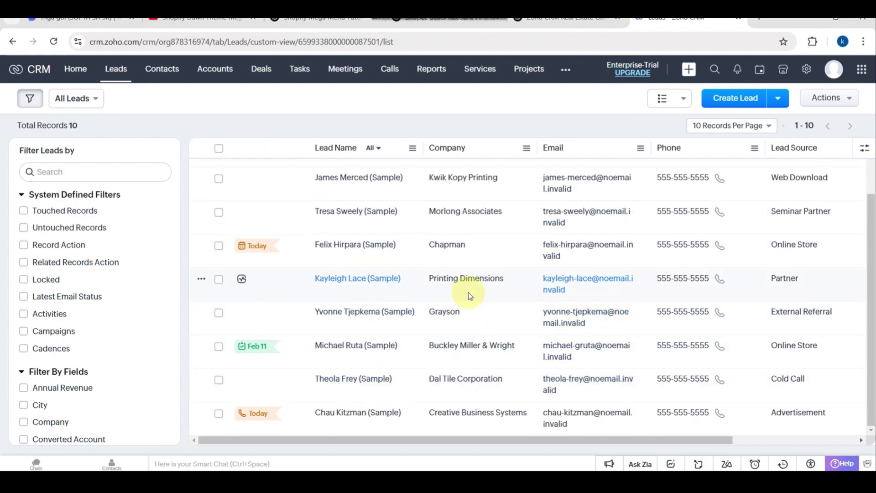
scroll(525, 288, up, 1)
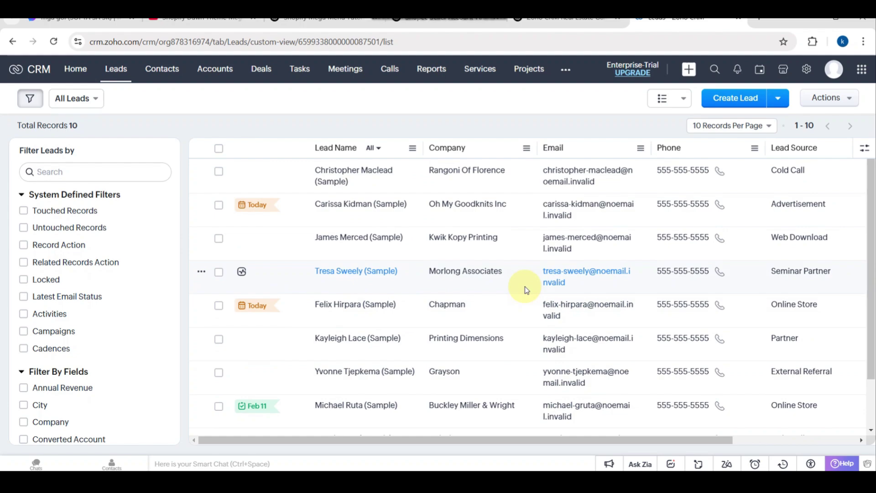
click(863, 149)
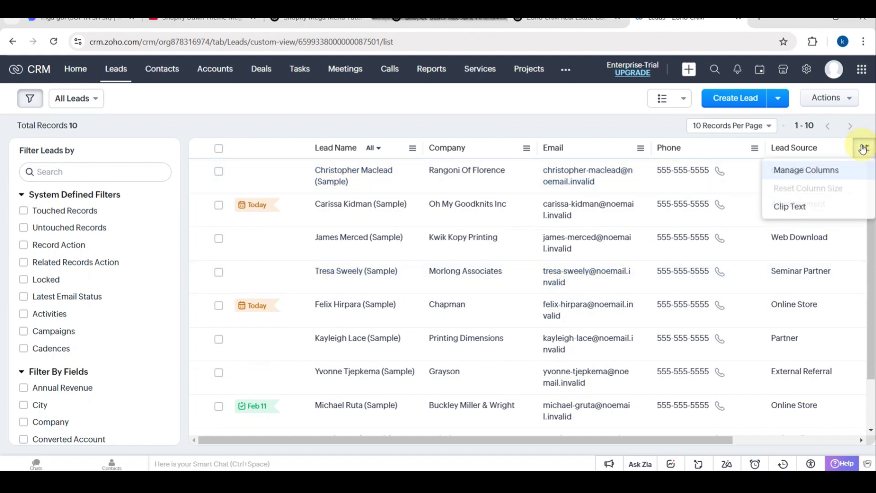
click(802, 214)
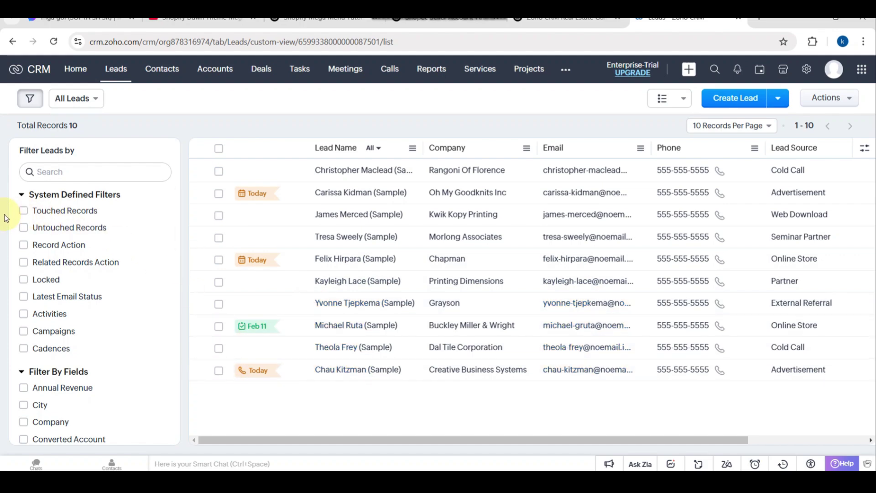
Step: Filter leads by Touched Records and Record Action (Modified, last 2 days)
click(24, 211)
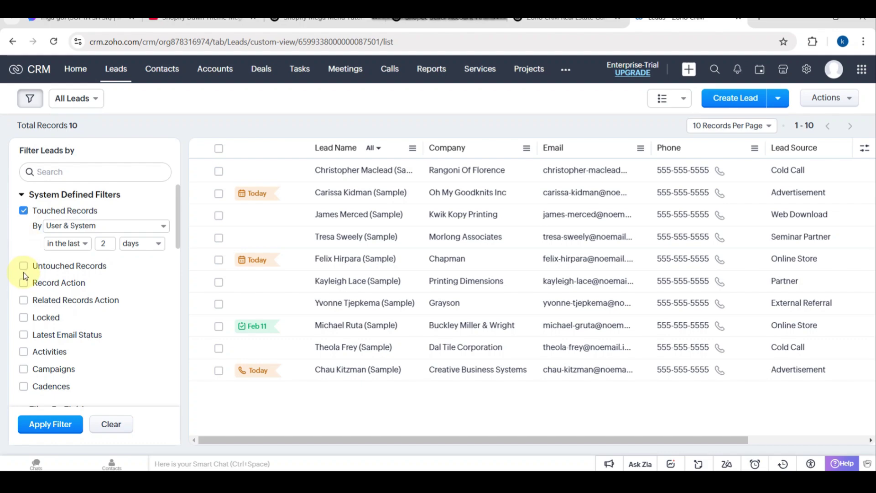
click(24, 282)
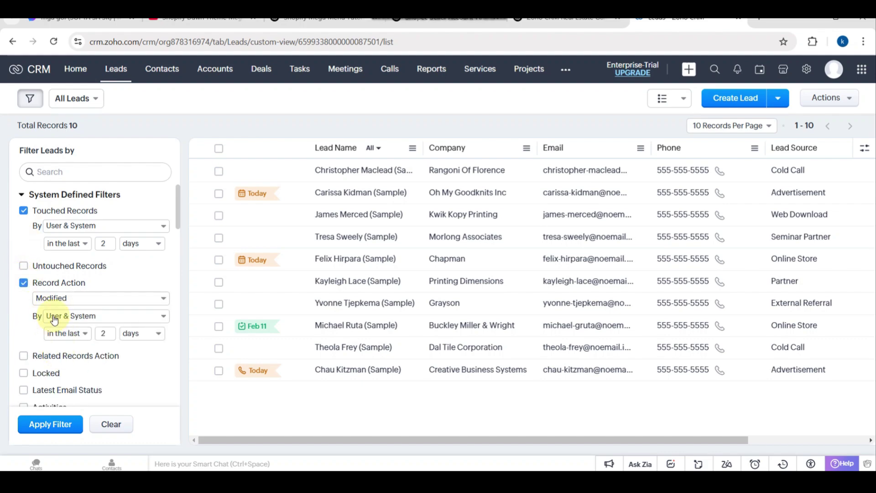
click(51, 424)
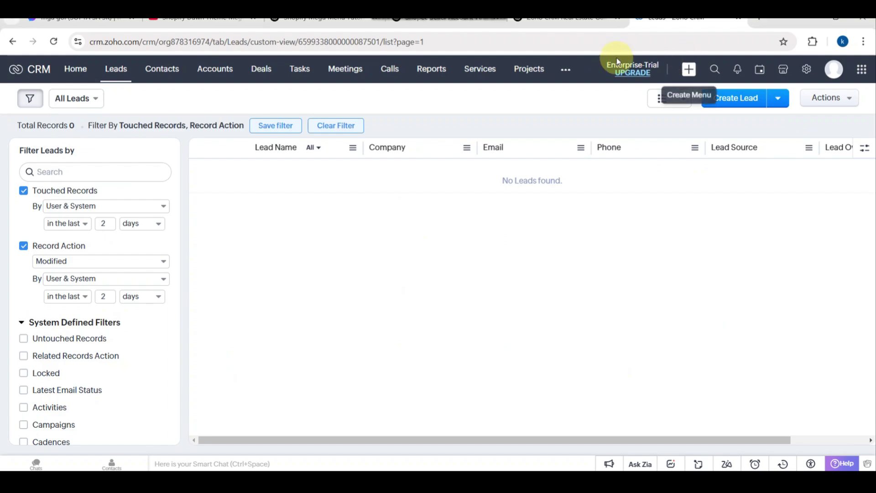
Step: Create and save a $790 Qualification-stage deal closing 02/21/2025 from a Trade Show source
click(249, 79)
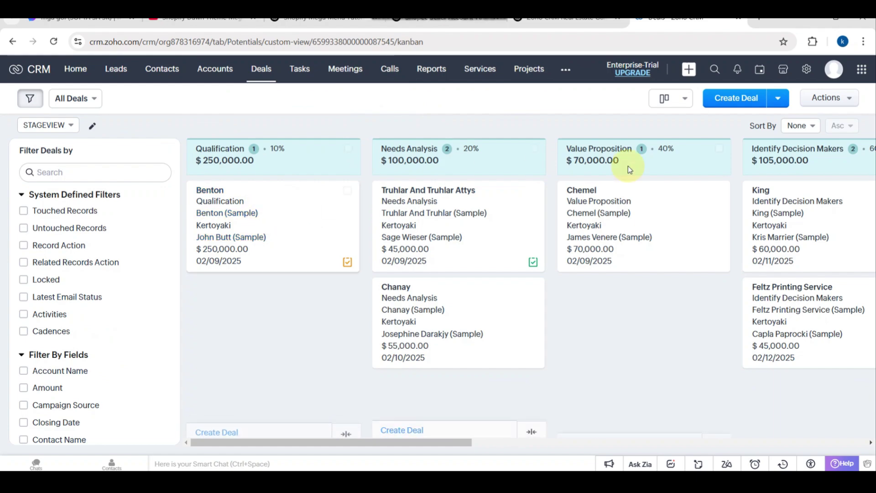
click(733, 99)
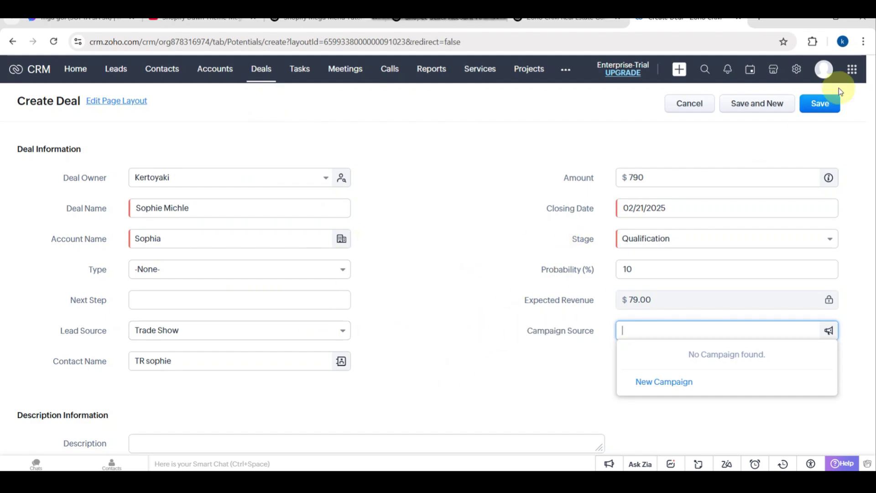
click(820, 104)
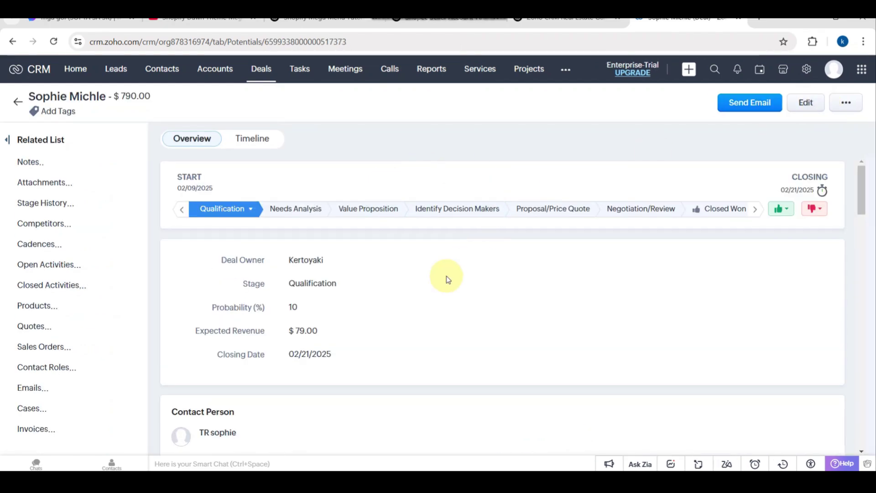
scroll(377, 272, down, 5)
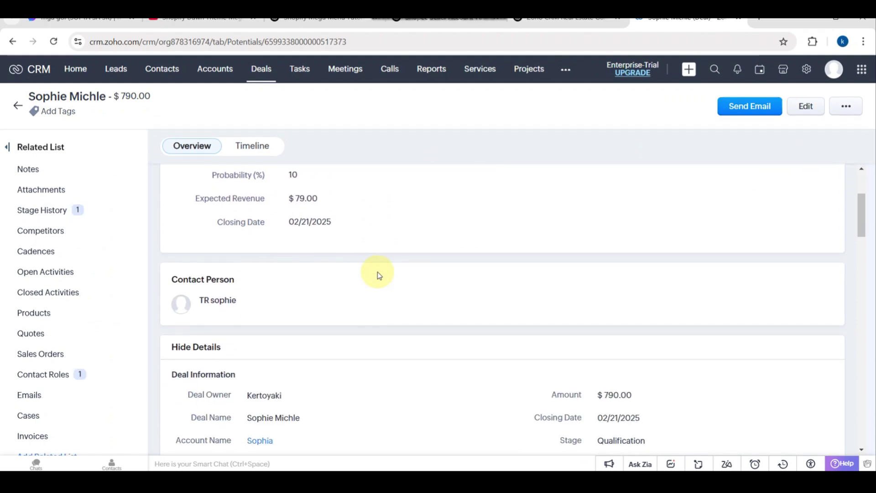
scroll(377, 272, down, 6)
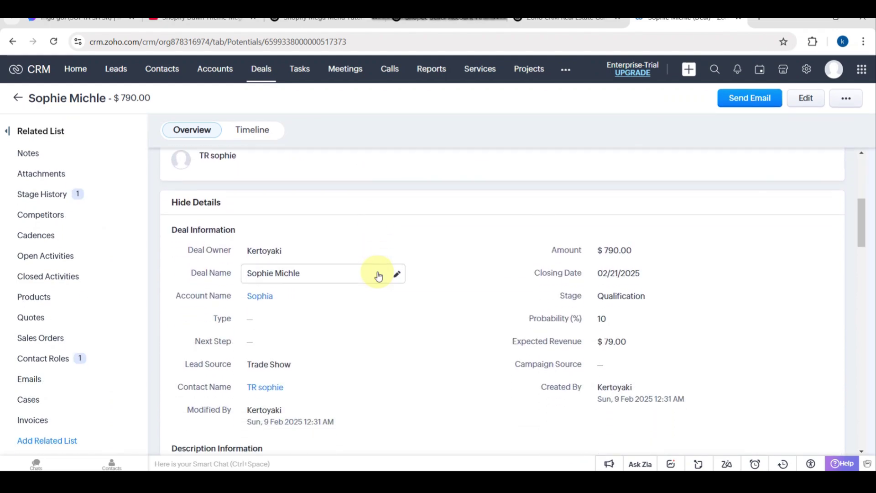
scroll(378, 276, down, 3)
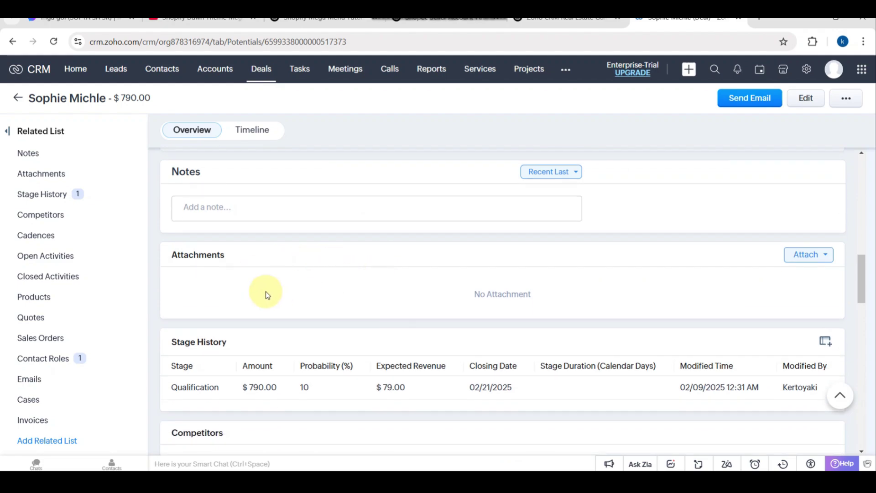
scroll(266, 291, down, 1)
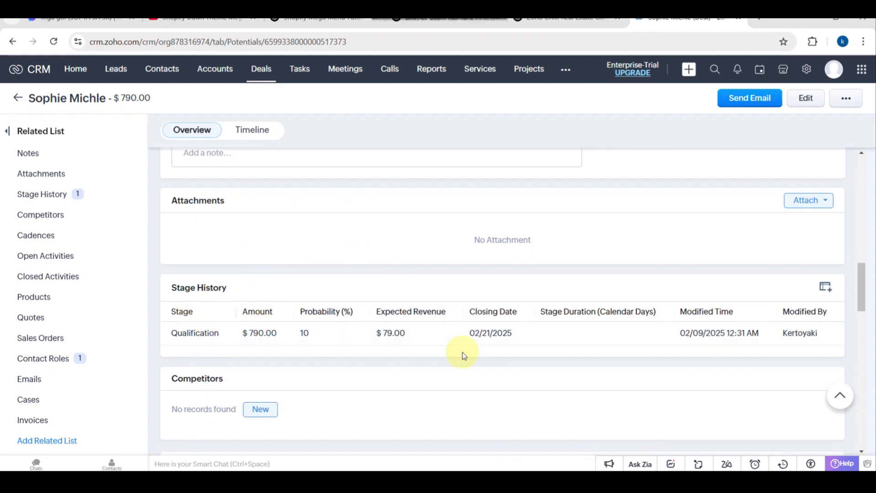
scroll(463, 355, down, 2)
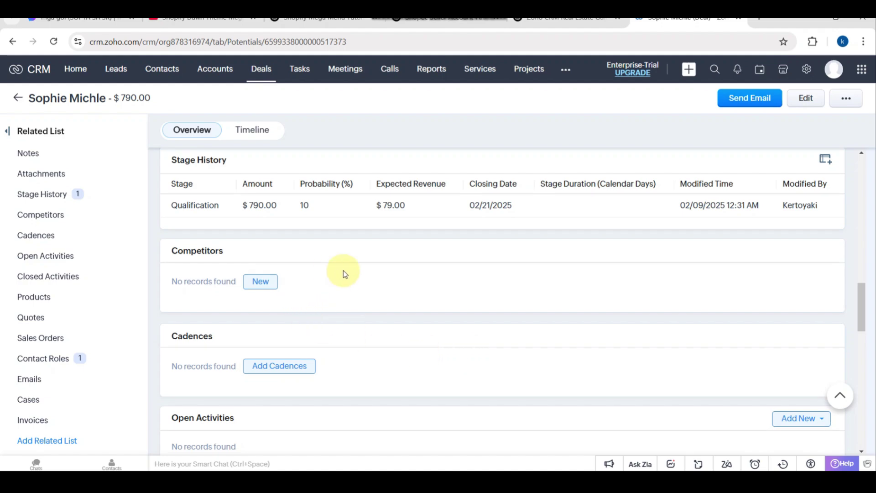
scroll(264, 328, down, 3)
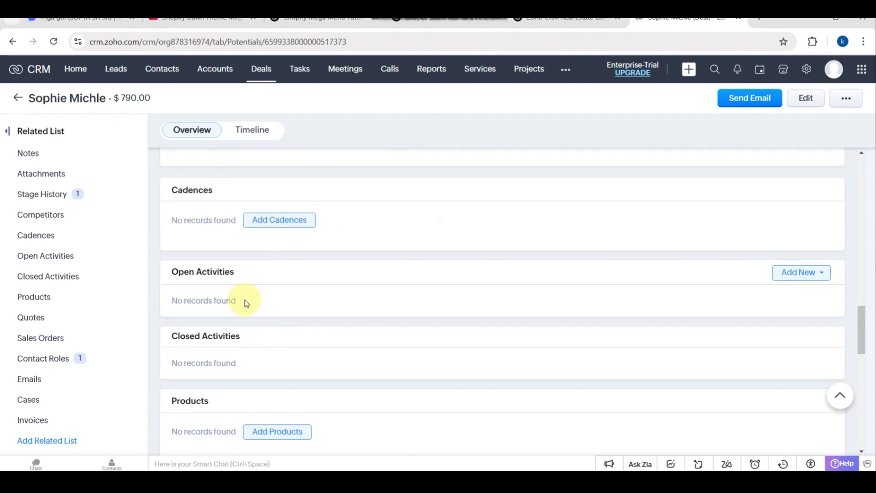
scroll(291, 283, down, 4)
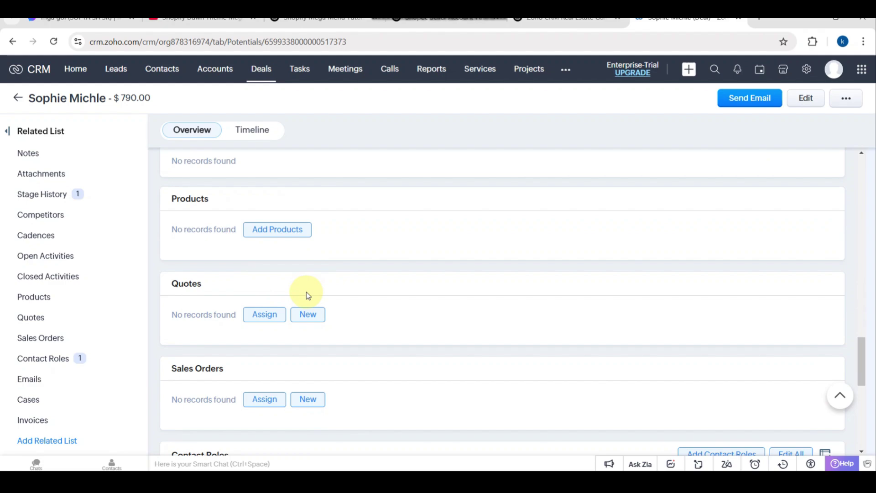
scroll(291, 318, down, 2)
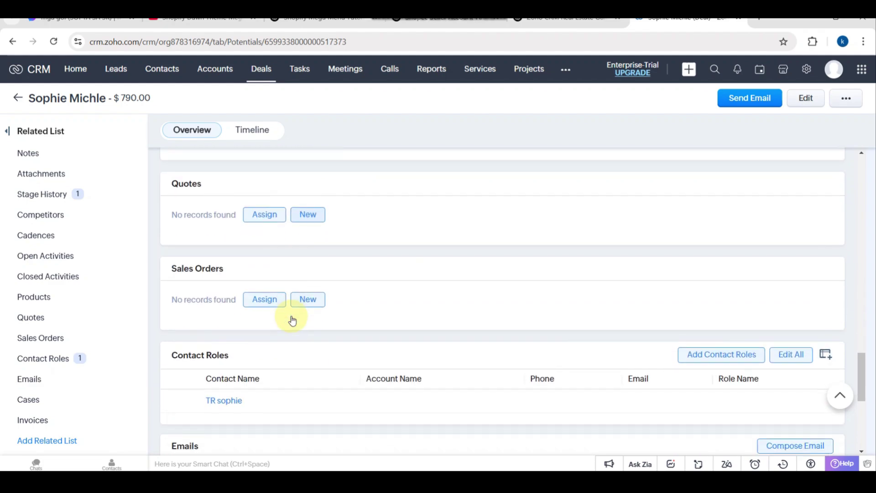
scroll(301, 306, down, 2)
scroll(313, 285, down, 3)
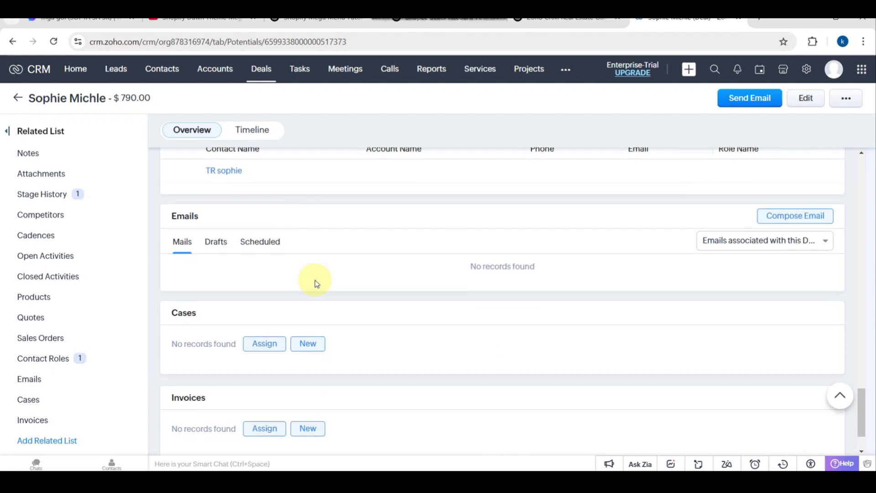
scroll(317, 283, down, 1)
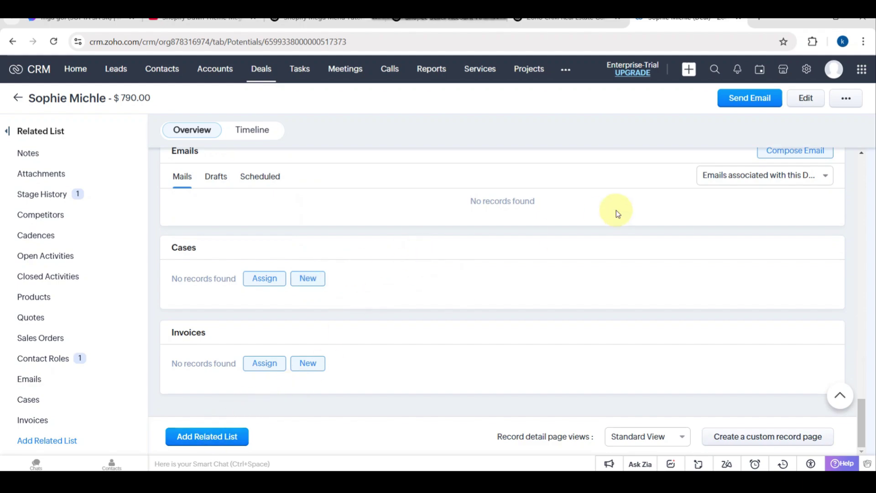
click(857, 98)
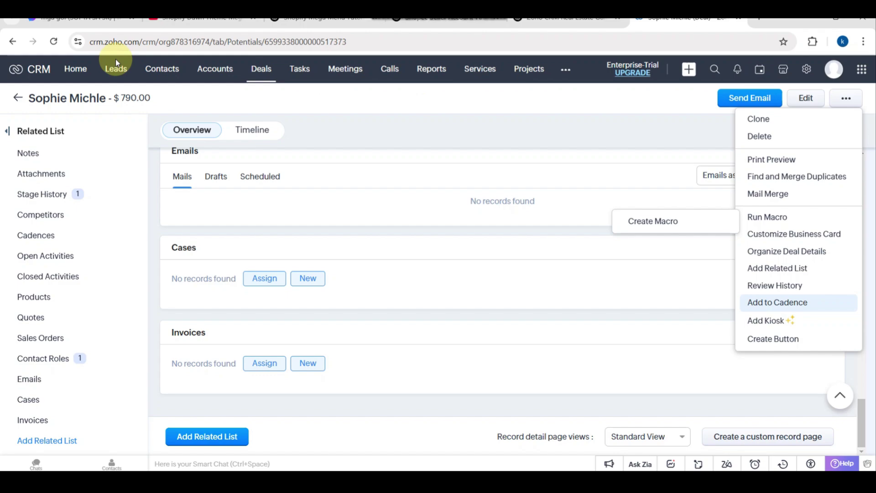
Step: From the Home page, browse the All Zoho Apps panel by category, then close it
click(67, 73)
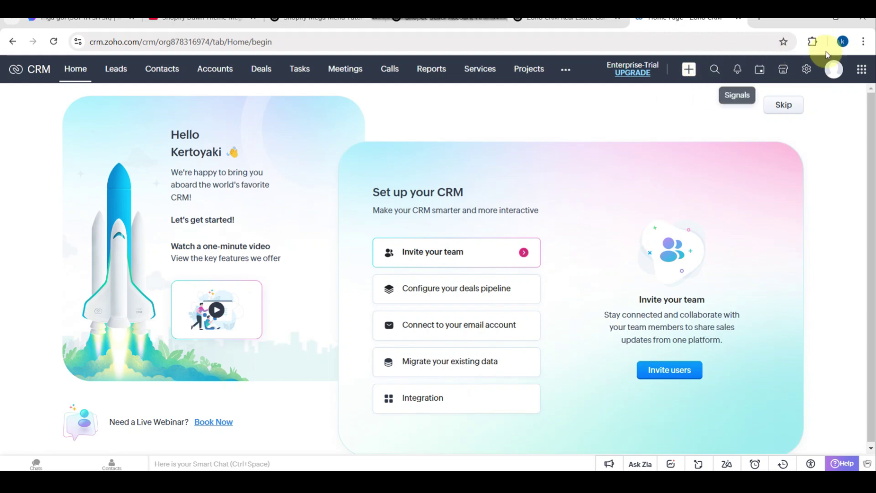
click(864, 69)
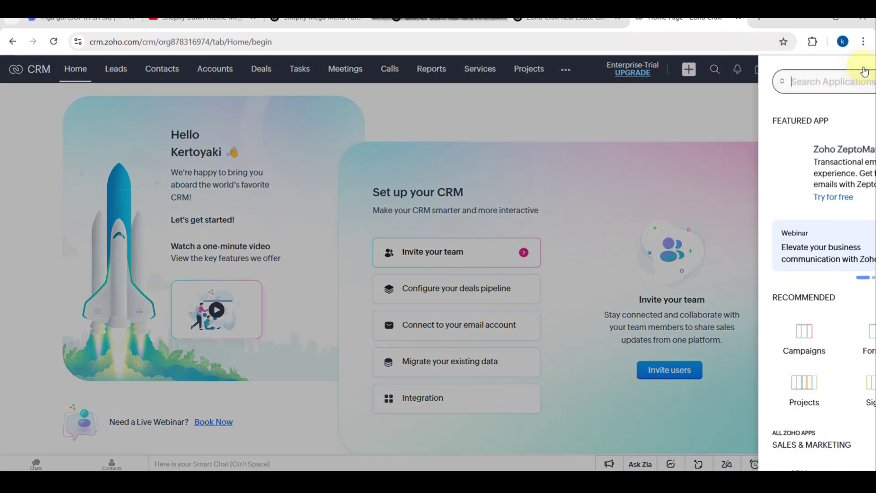
scroll(765, 232, down, 2)
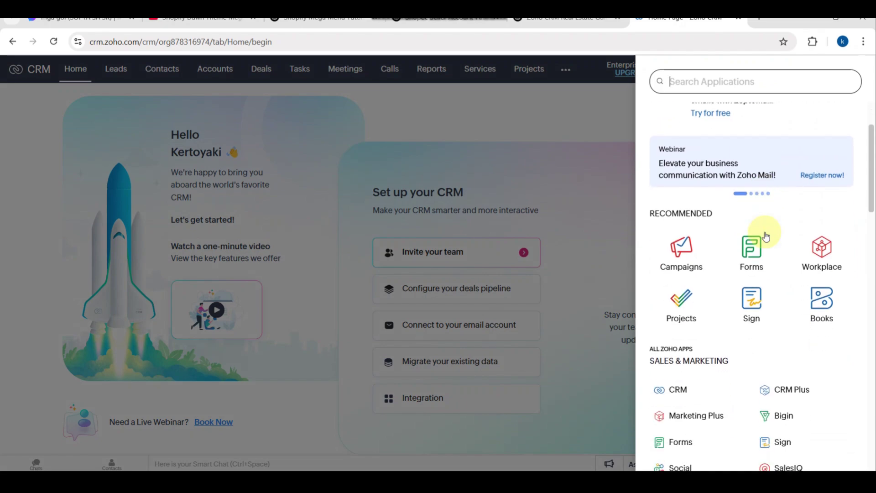
scroll(770, 280, down, 2)
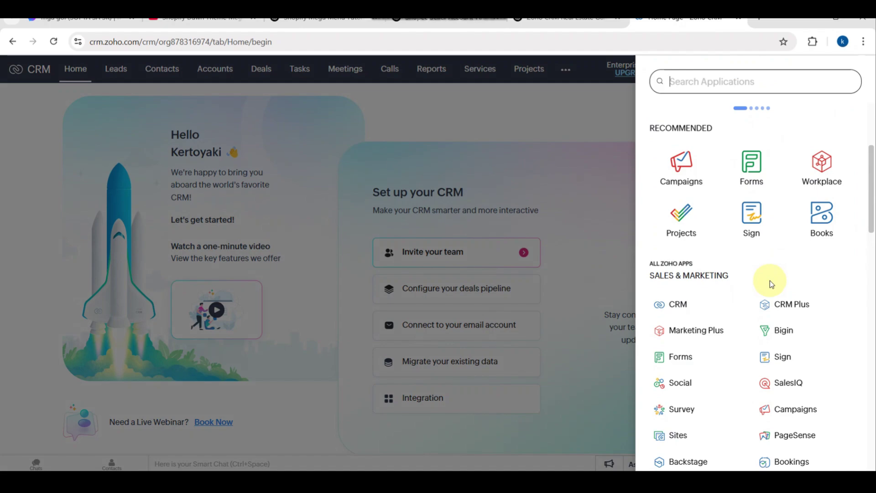
scroll(771, 280, down, 4)
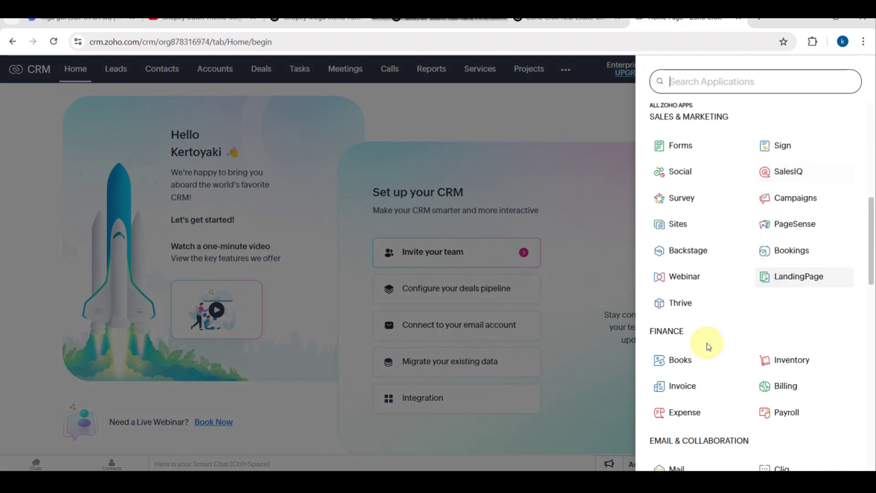
scroll(776, 274, down, 6)
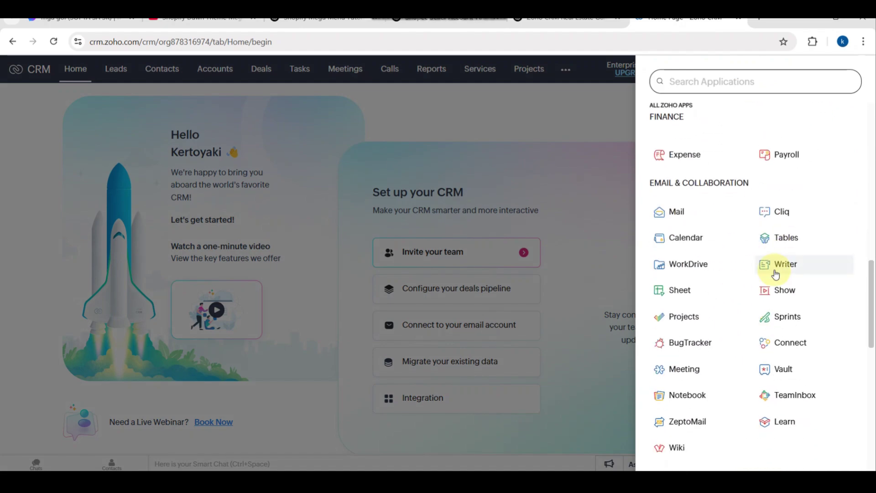
scroll(776, 274, down, 5)
scroll(774, 273, down, 6)
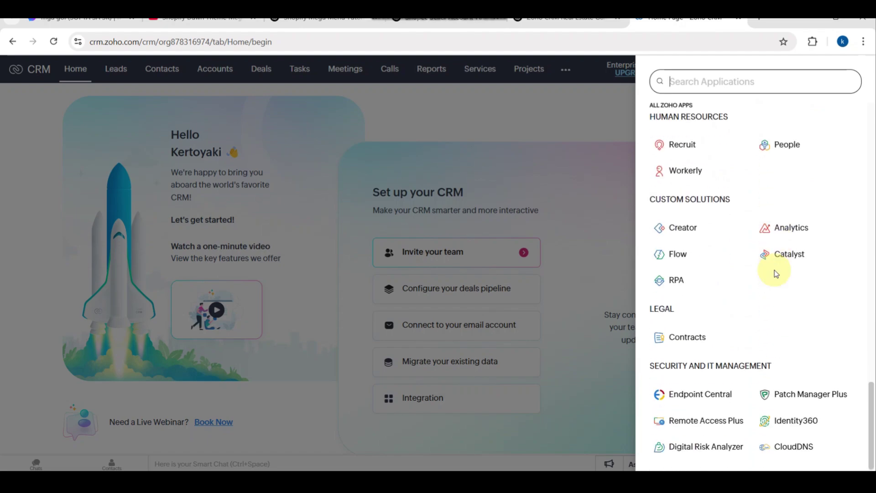
click(598, 102)
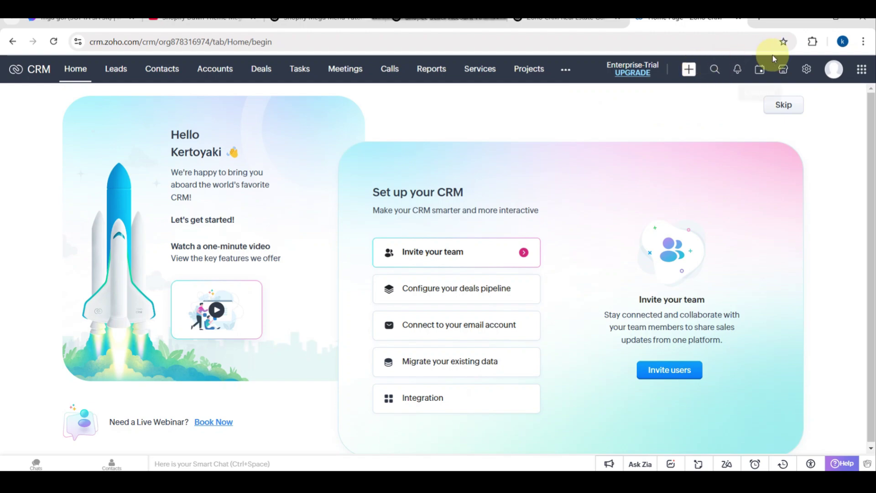
Step: Open Setup's Automation Actions to view the Big Deal Alert email notification for Deals
click(783, 71)
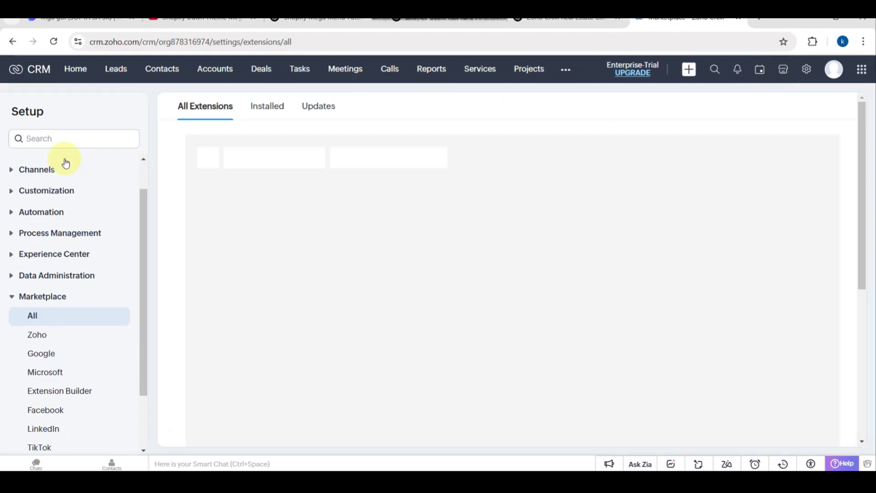
click(56, 213)
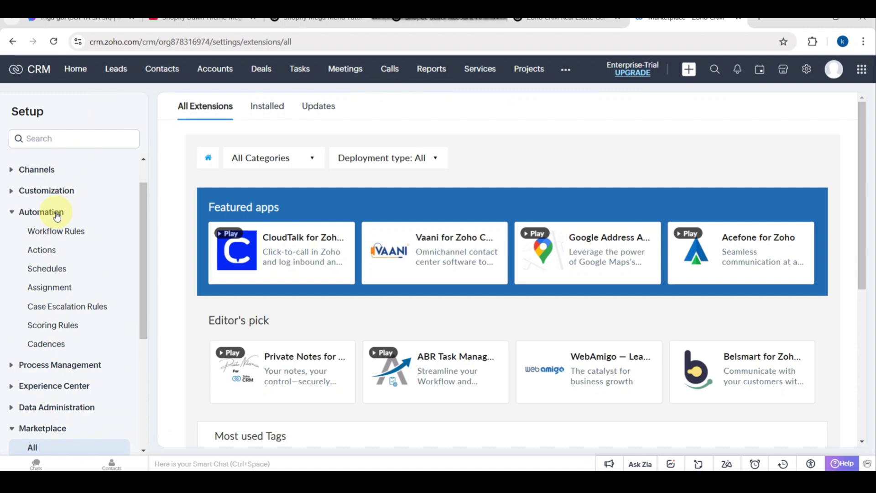
click(56, 213)
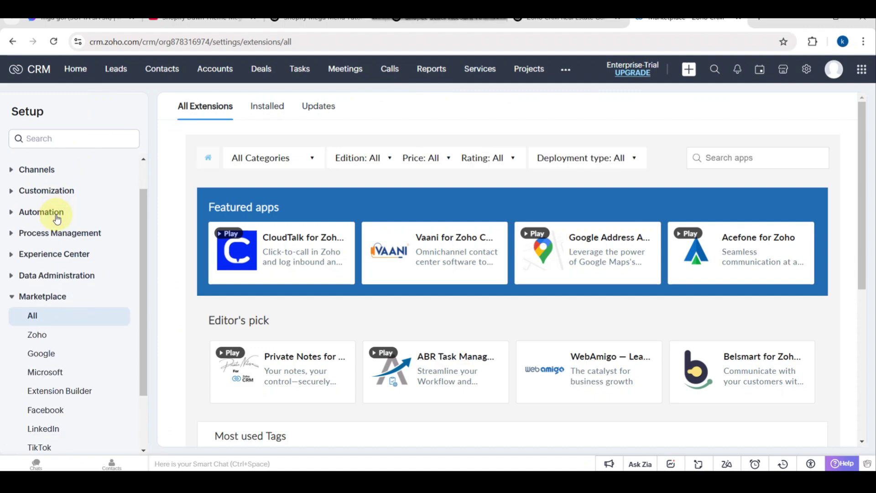
click(56, 215)
click(55, 248)
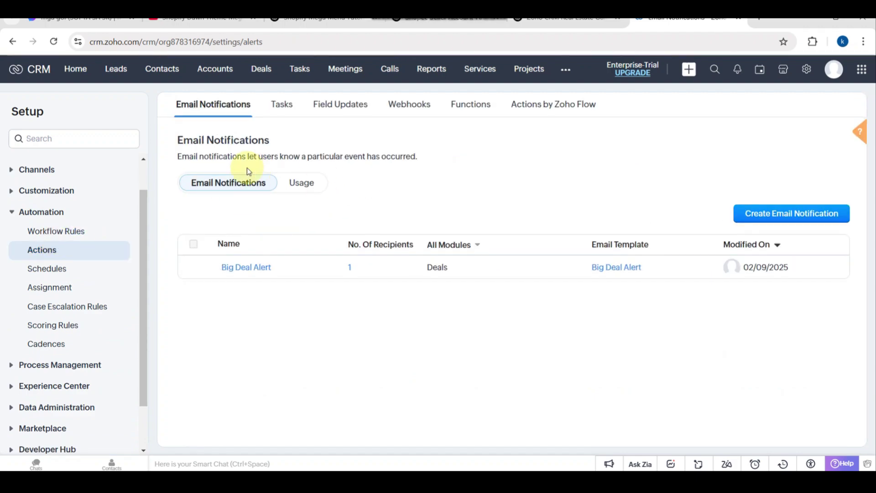
scroll(58, 261, down, 1)
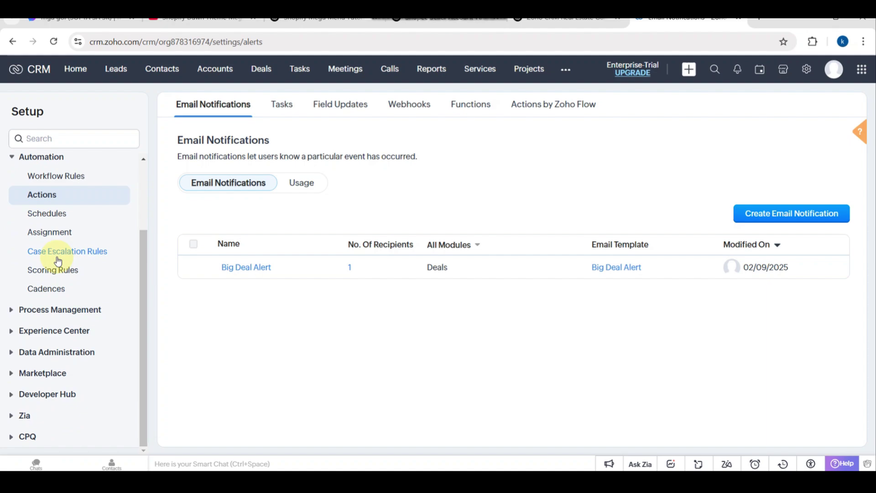
scroll(57, 261, up, 2)
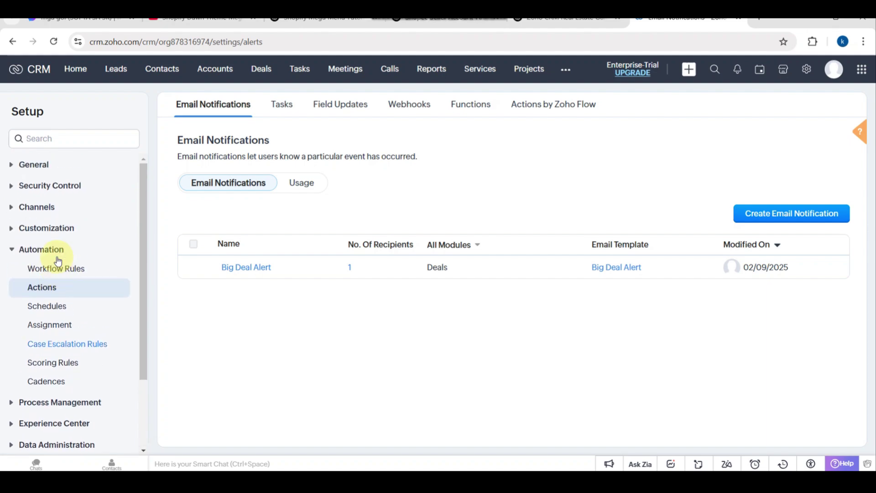
Step: View the Accounts and Meetings lists, ending on Calls with the Follow up with Lead call
click(210, 71)
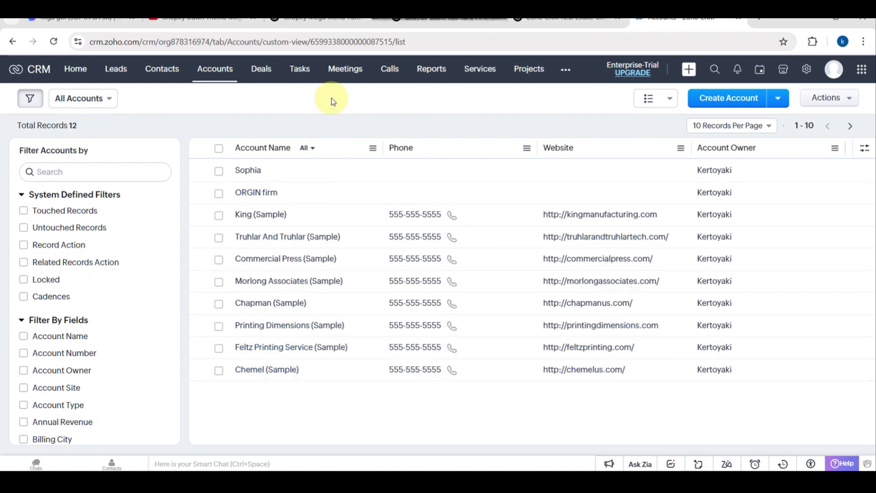
click(344, 86)
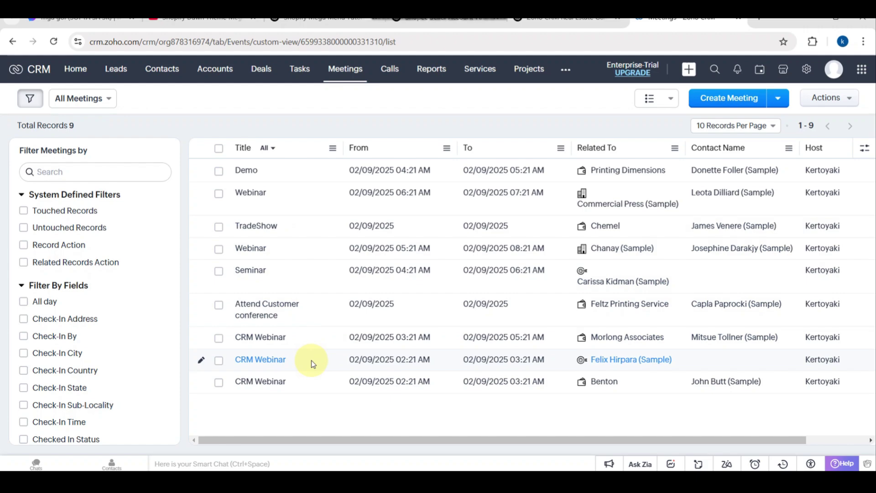
click(390, 73)
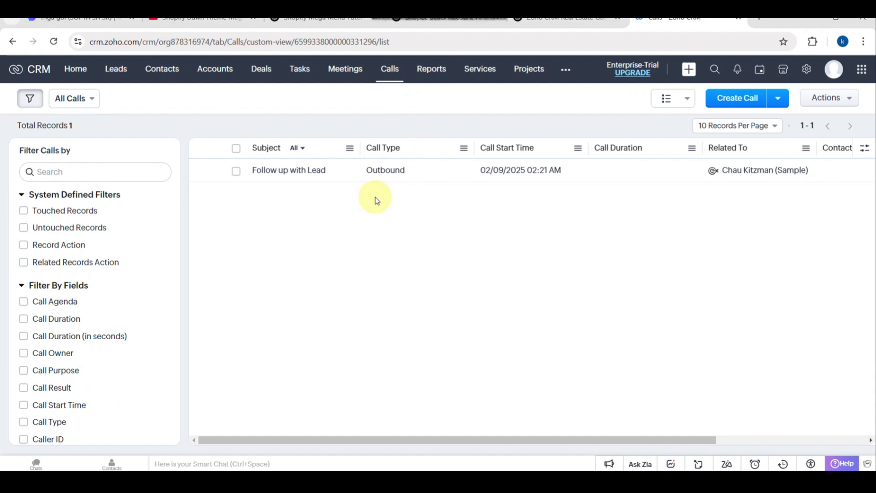
Step: Open Reports and scroll through the All Reports list, including Quotes by Stage
click(438, 84)
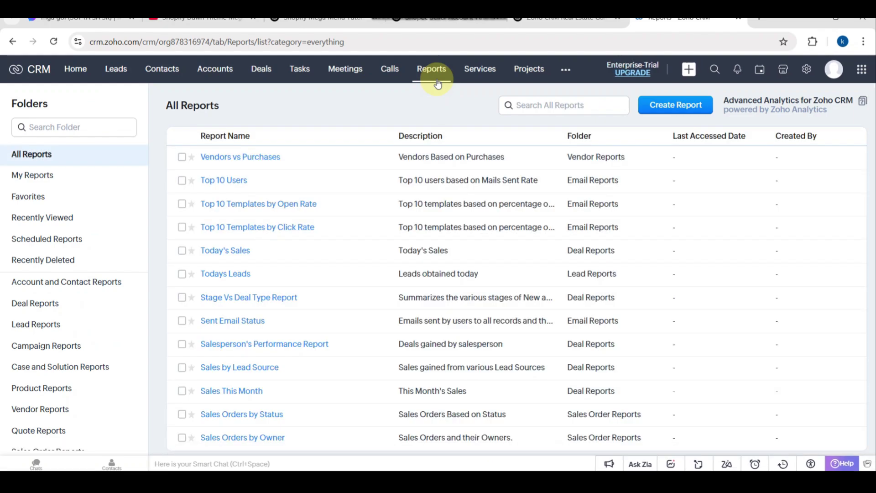
scroll(413, 265, down, 2)
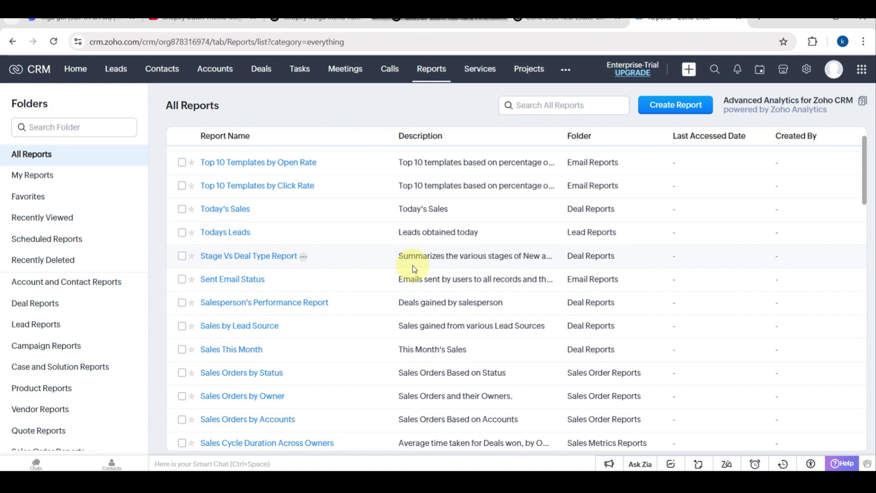
scroll(413, 265, down, 2)
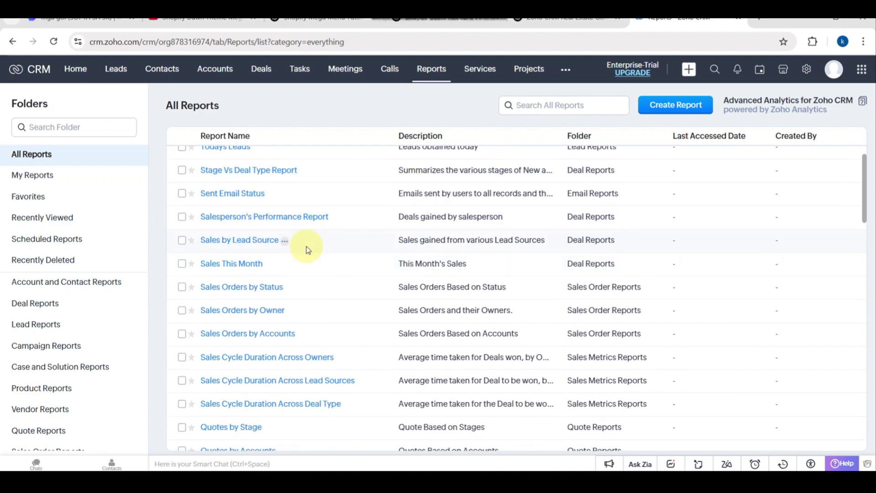
scroll(306, 248, down, 7)
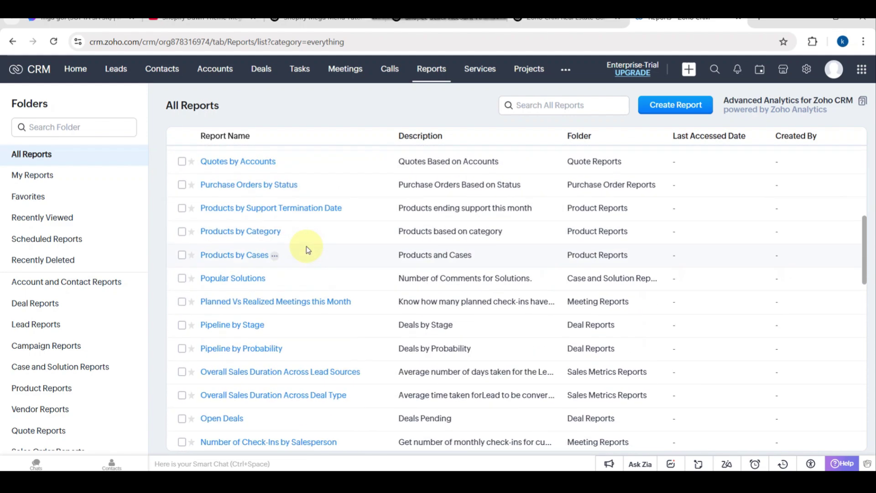
scroll(306, 247, down, 5)
scroll(306, 246, up, 9)
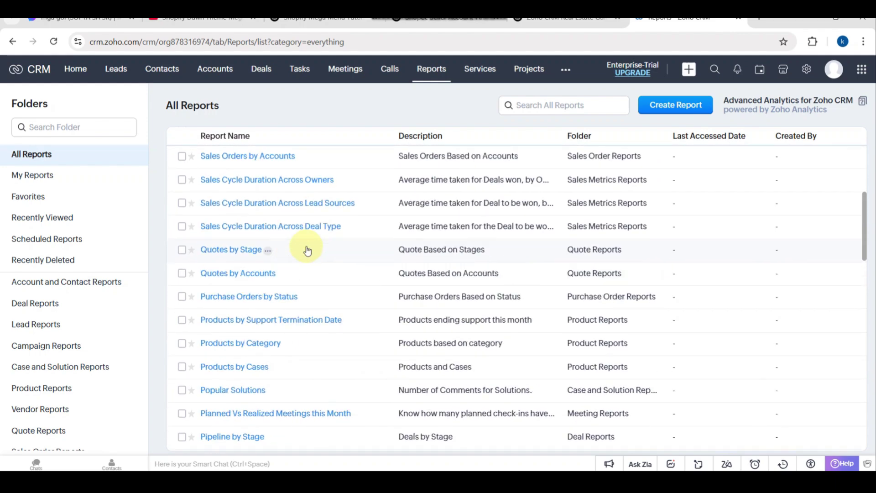
Step: Preview the Services catalog page, then go back to the Home page
click(470, 77)
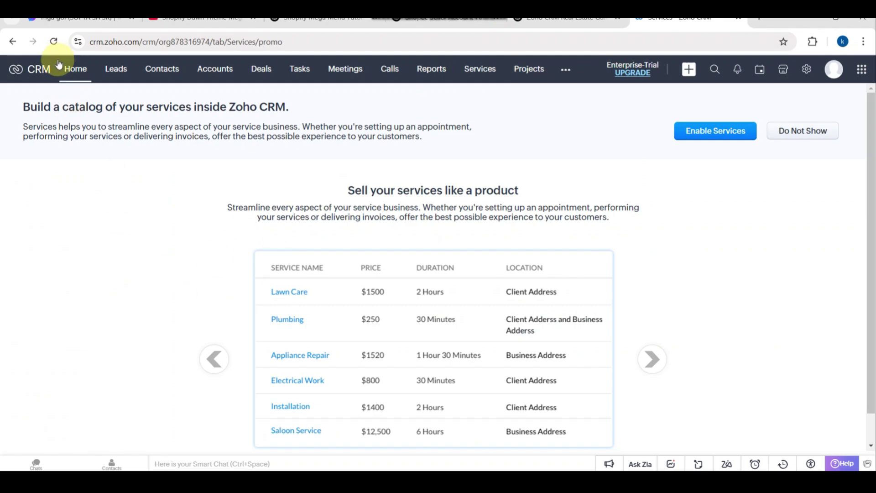
click(39, 64)
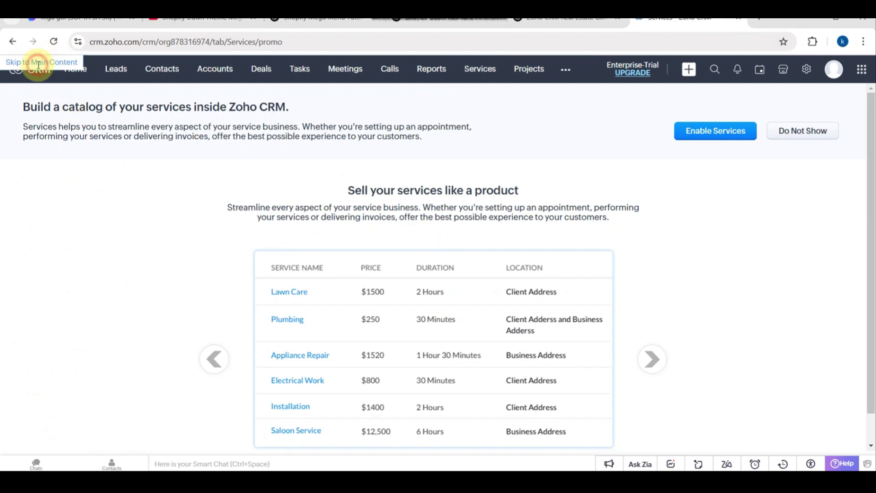
click(71, 69)
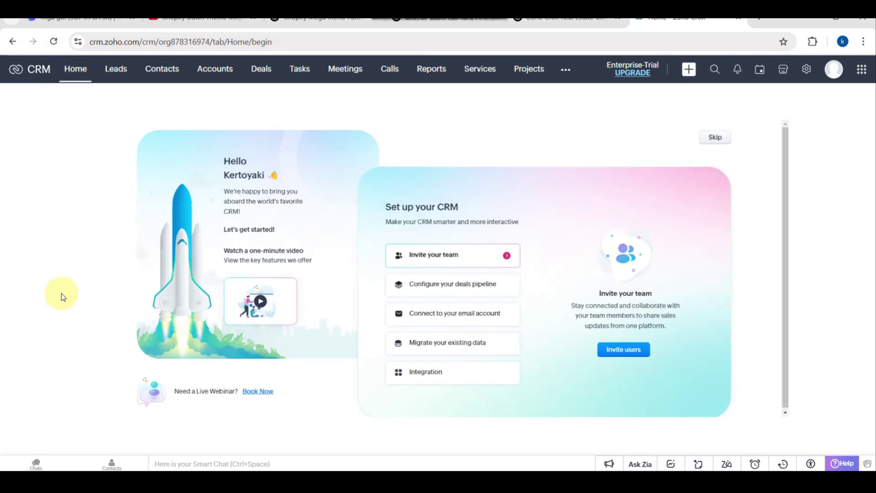